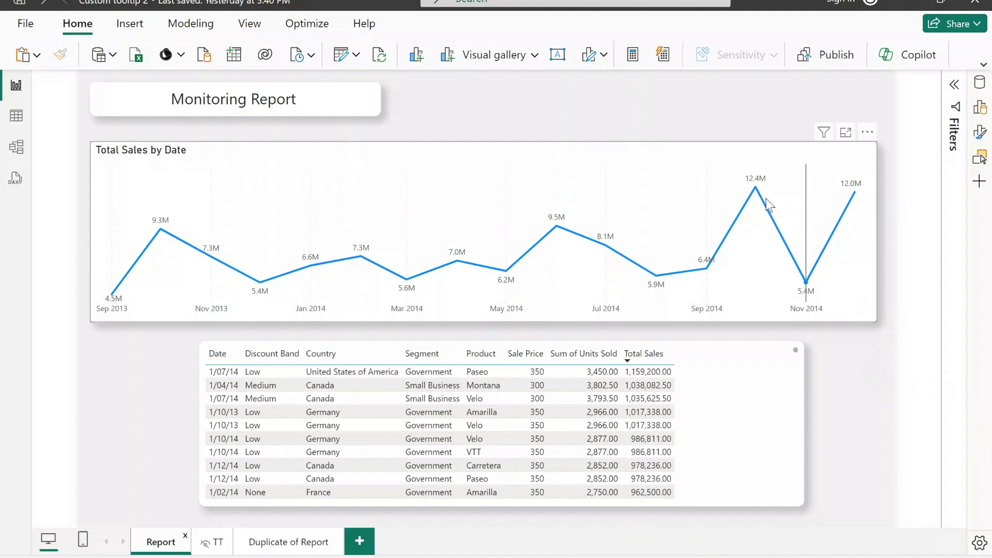
Switch to the Duplicate of Report page and view the line chart's 12.4M point tooltip with Total Sales and Profit
{"action": "mouse_move", "coordinate": [755, 188]}
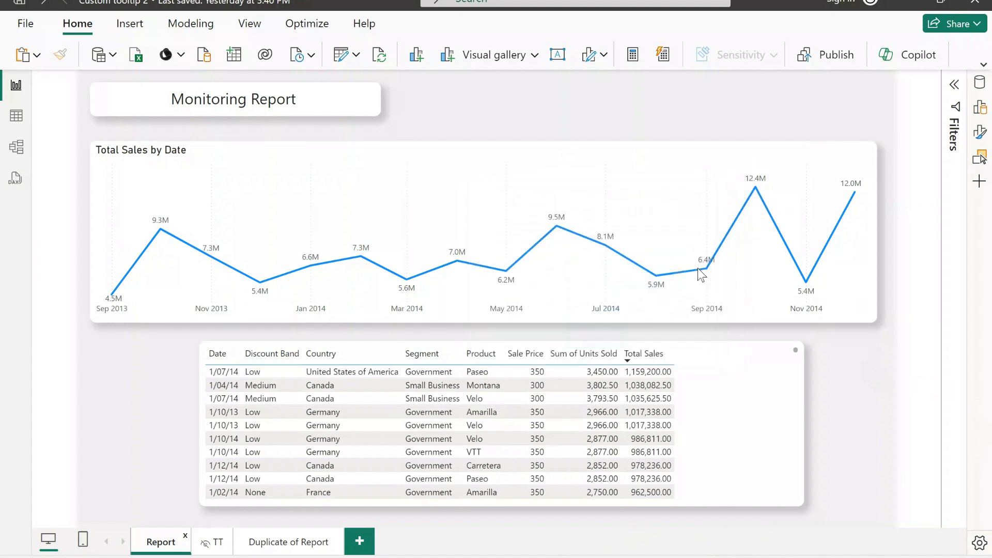
{"action": "mouse_move", "coordinate": [705, 269]}
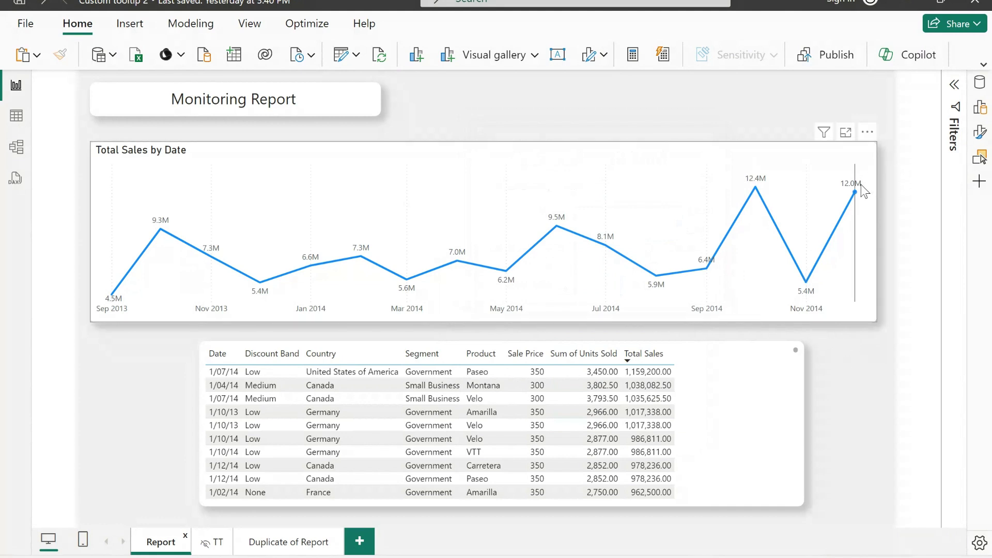
{"action": "mouse_move", "coordinate": [809, 220]}
{"action": "mouse_move", "coordinate": [656, 271]}
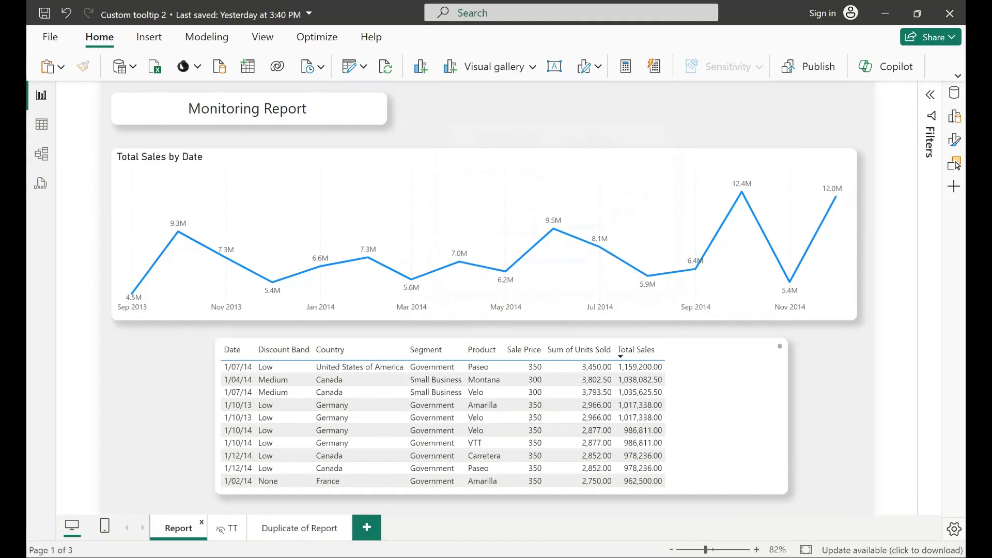
{"action": "left_click", "coordinate": [317, 531]}
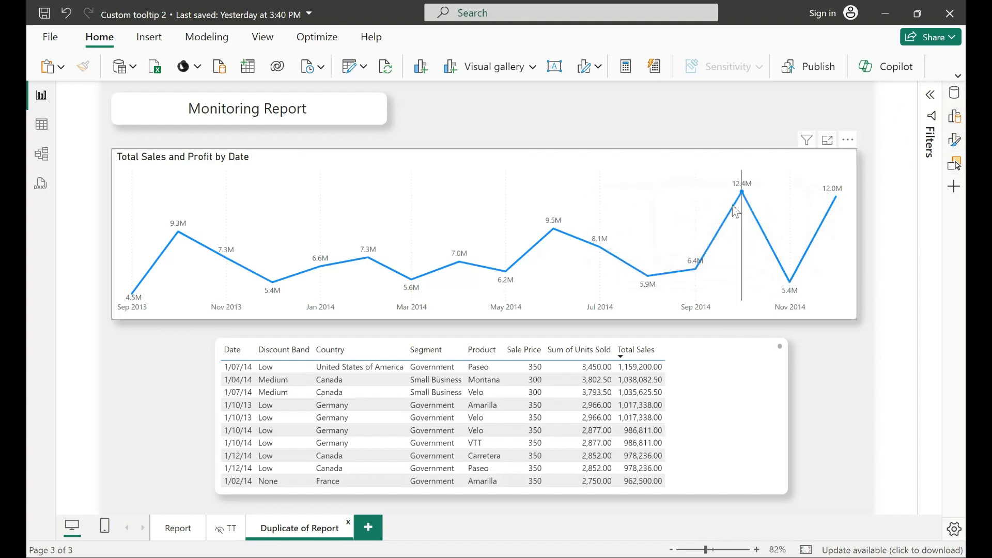
{"action": "mouse_move", "coordinate": [744, 207]}
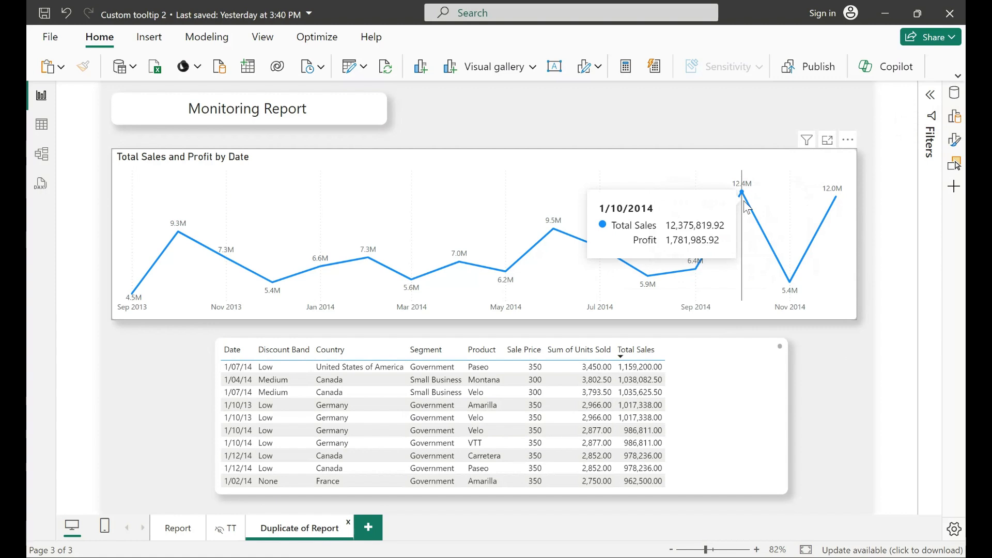
Show the Build visual pane, check the line chart's Profit tooltip field, and deselect the chart
{"action": "left_click", "coordinate": [955, 119]}
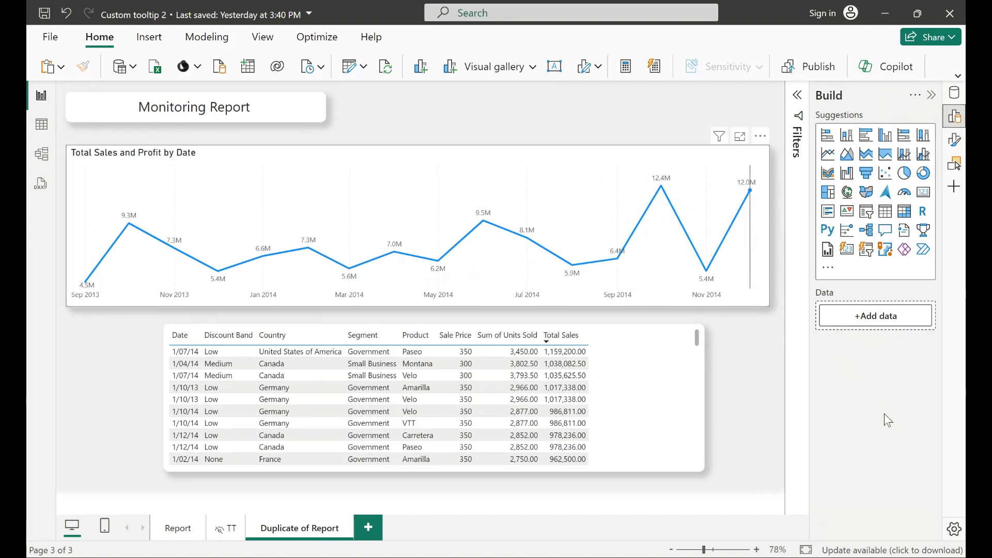
{"action": "scroll", "coordinate": [884, 420], "scroll_direction": "down", "scroll_amount": 3}
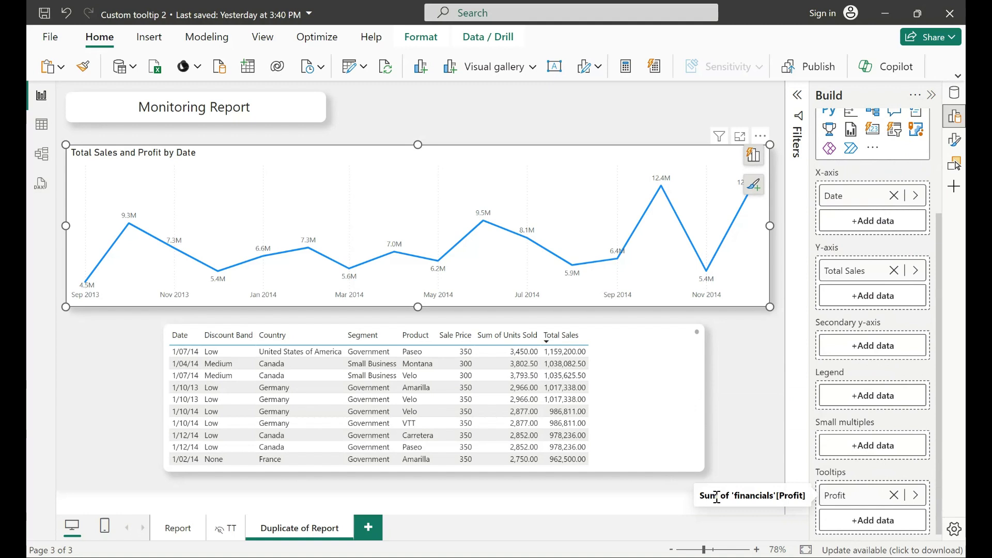
{"action": "left_click", "coordinate": [739, 383]}
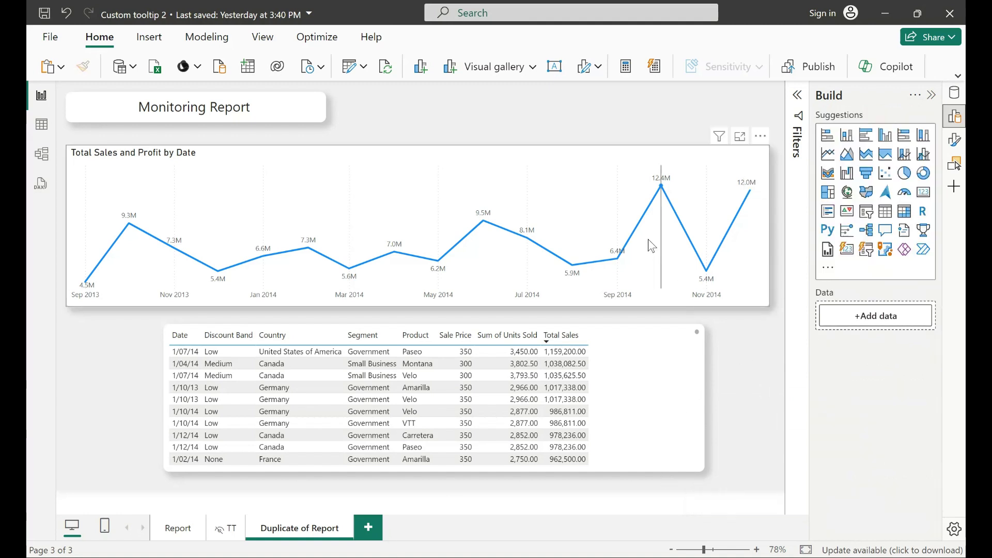
{"action": "mouse_move", "coordinate": [650, 210]}
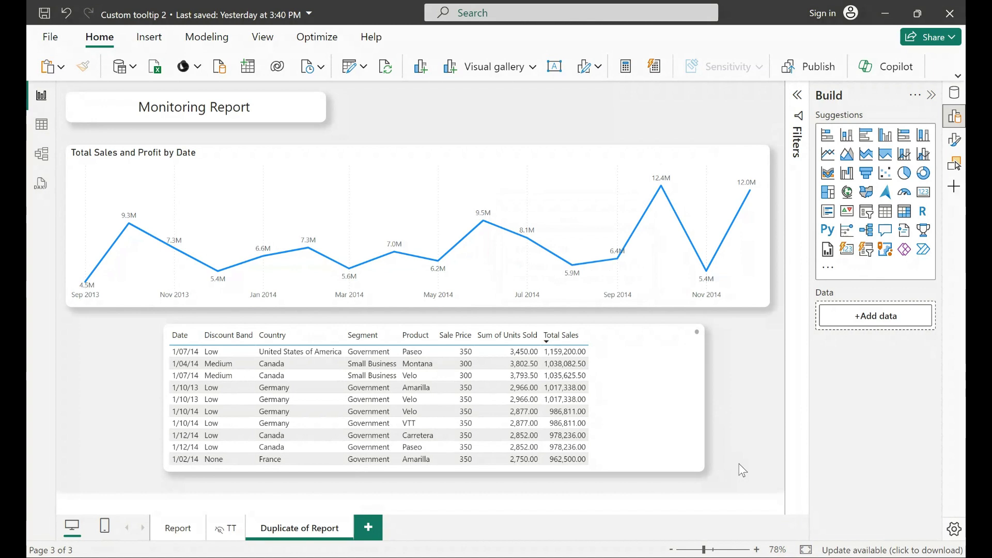
Add a new blank page named TT2 and hide it
{"action": "left_click", "coordinate": [368, 527]}
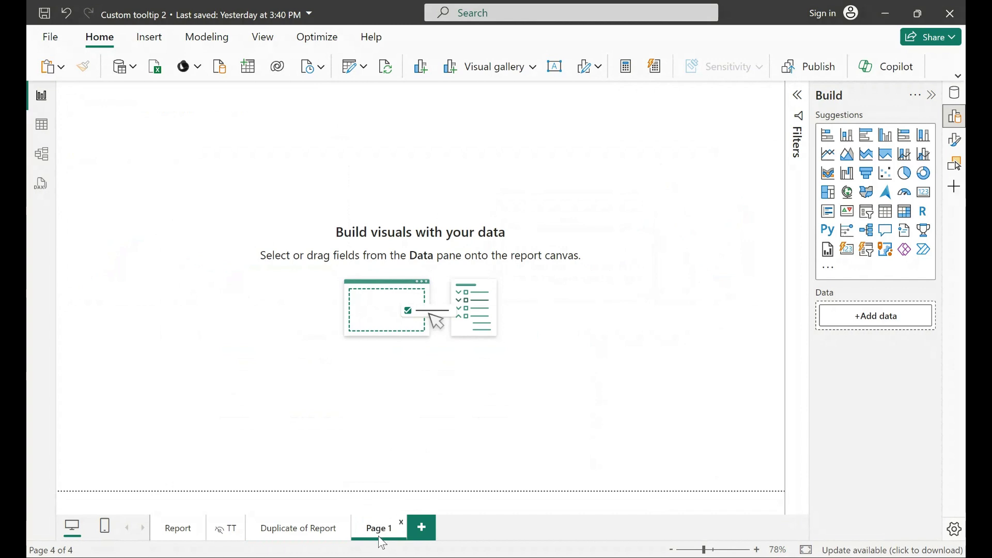
{"action": "double_click", "coordinate": [381, 528]}
{"action": "key", "text": "BackSpace"}
{"action": "key", "text": "BackSpace"}
{"action": "key", "text": "BackSpace"}
{"action": "key", "text": "BackSpace"}
{"action": "key", "text": "BackSpace"}
{"action": "type", "text": "TT2"}
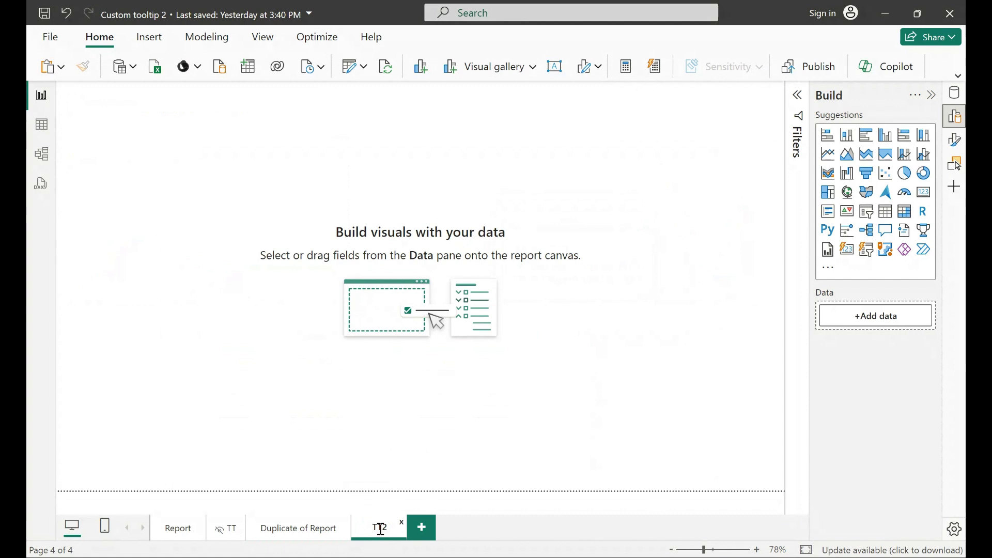
{"action": "key", "text": "Return"}
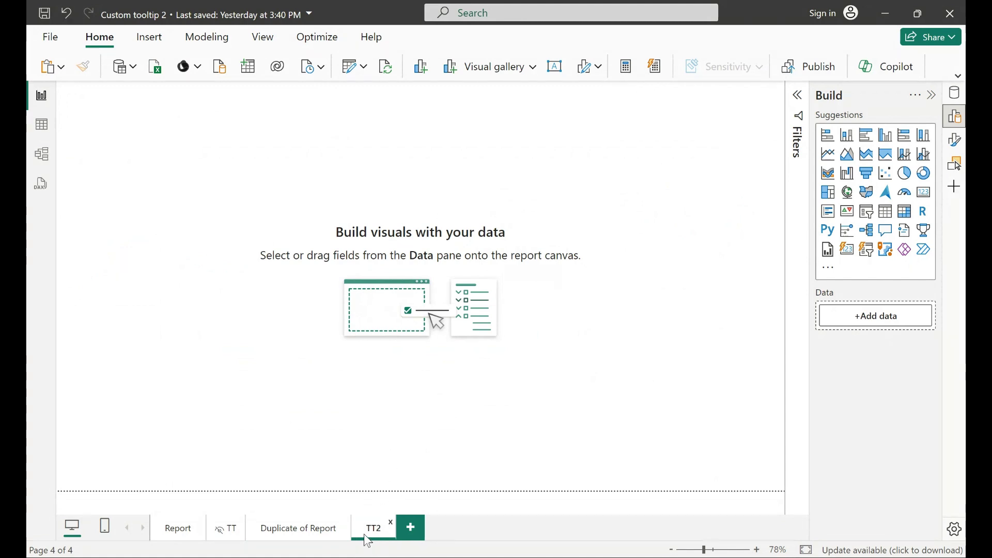
{"action": "right_click", "coordinate": [372, 537]}
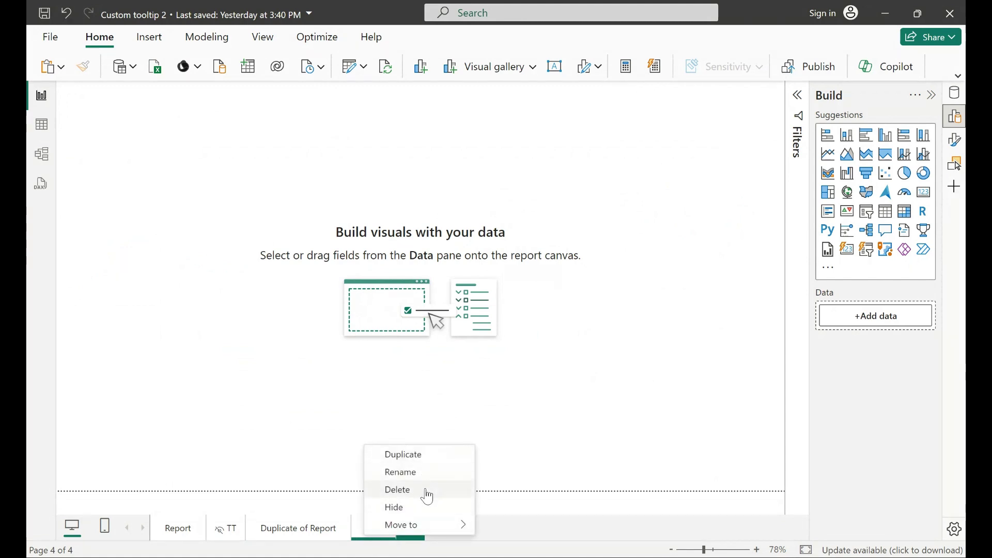
{"action": "left_click", "coordinate": [427, 511]}
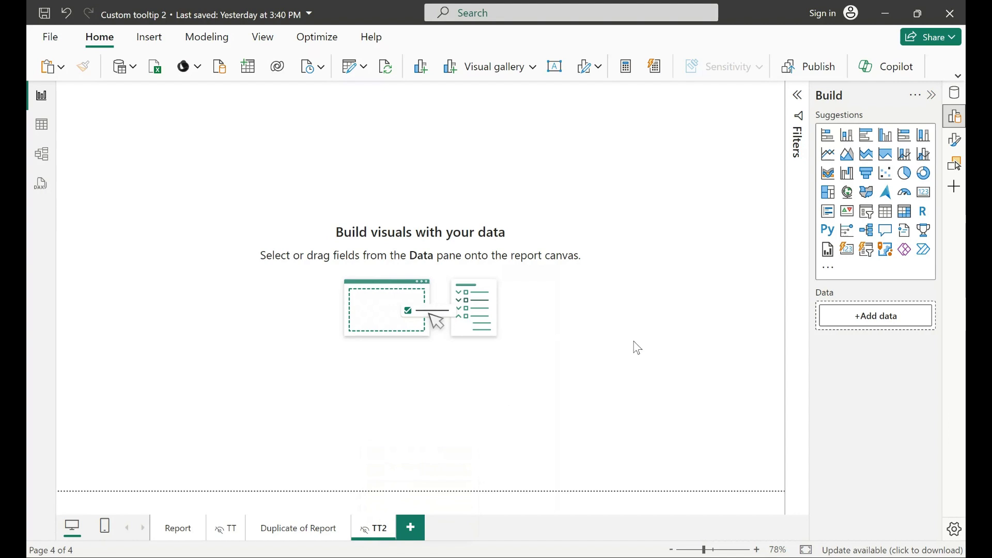
Glance at the Duplicate of Report page, then return to the empty TT2 page
{"action": "left_click", "coordinate": [297, 529]}
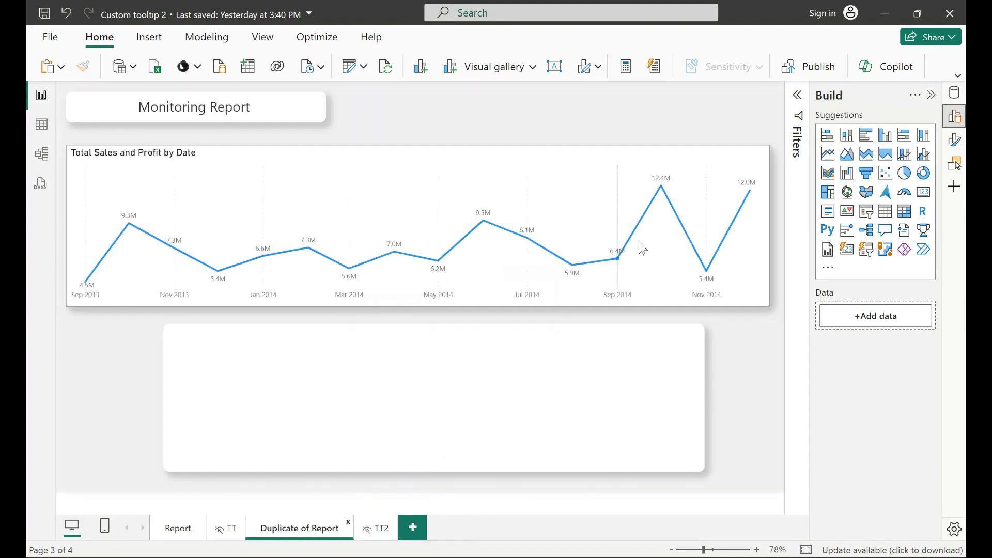
{"action": "mouse_move", "coordinate": [618, 272]}
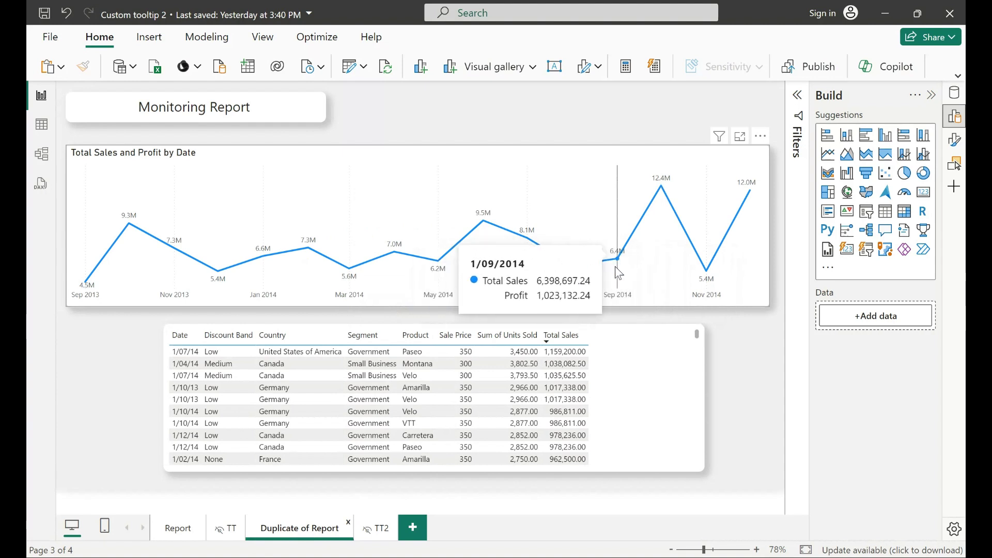
{"action": "left_click", "coordinate": [383, 534]}
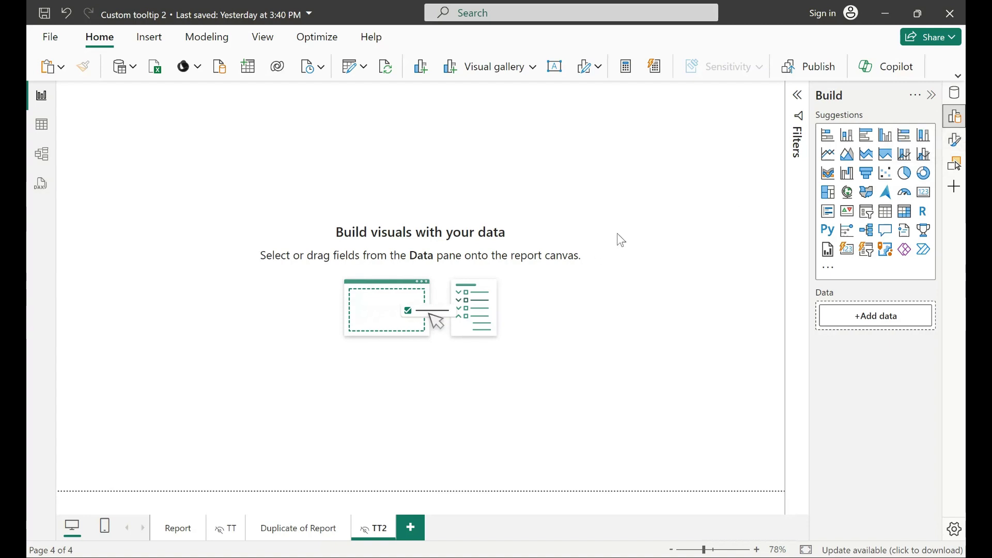
Set the TT2 page type to Tooltip under Page information
{"action": "left_click", "coordinate": [956, 142]}
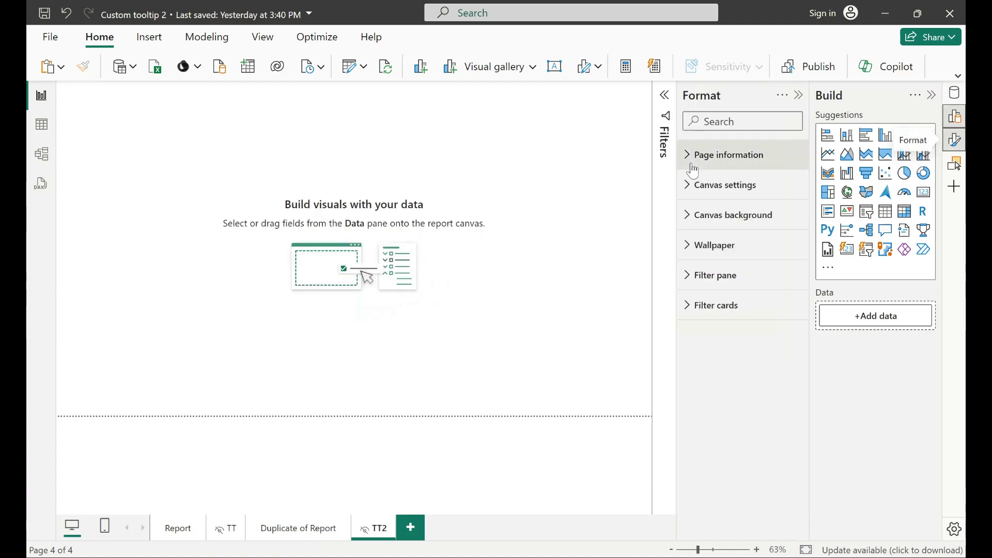
{"action": "left_click", "coordinate": [718, 156]}
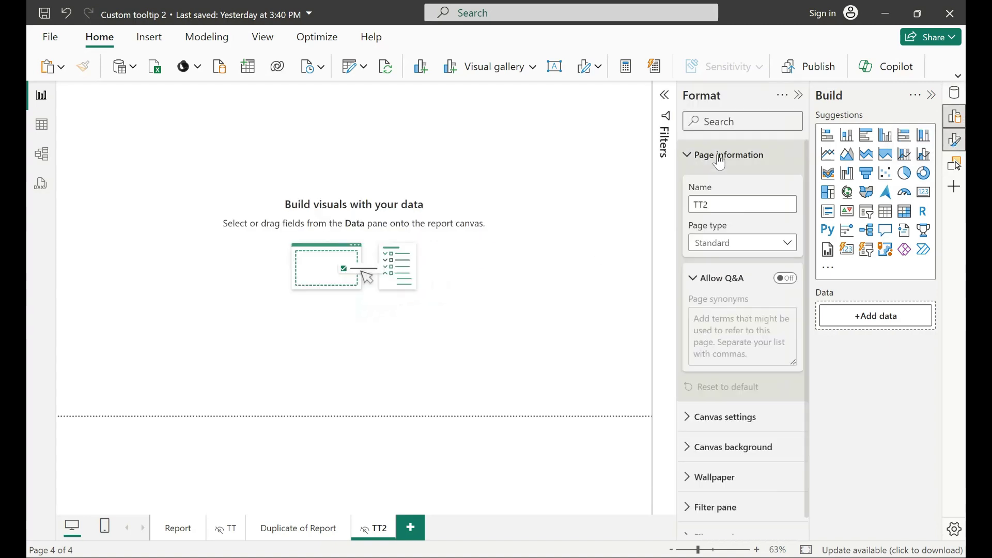
{"action": "left_click", "coordinate": [735, 249]}
{"action": "left_click", "coordinate": [728, 278]}
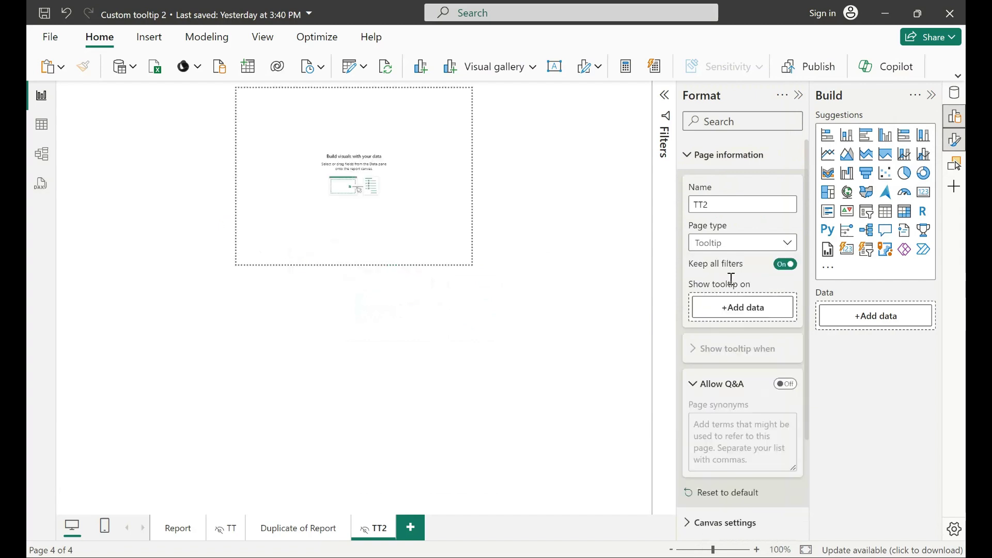
{"action": "left_click", "coordinate": [693, 156]}
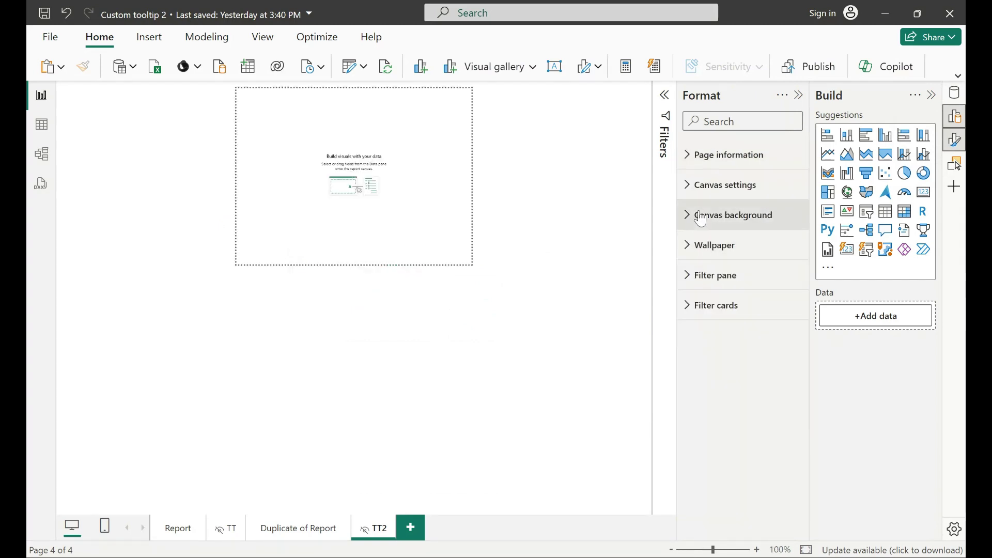
Set the canvas vertical alignment to Middle
{"action": "left_click", "coordinate": [701, 189]}
{"action": "left_click", "coordinate": [737, 349]}
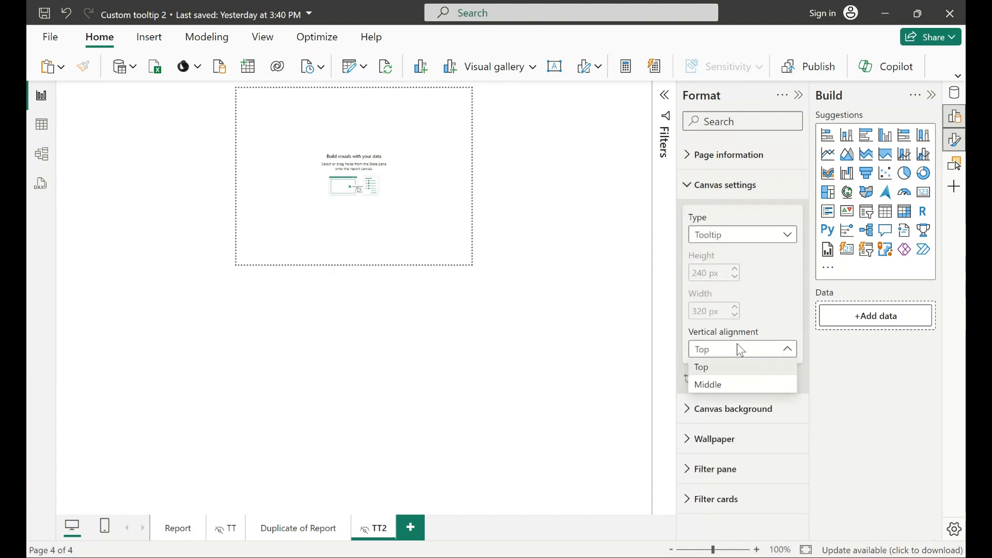
{"action": "left_click", "coordinate": [738, 384]}
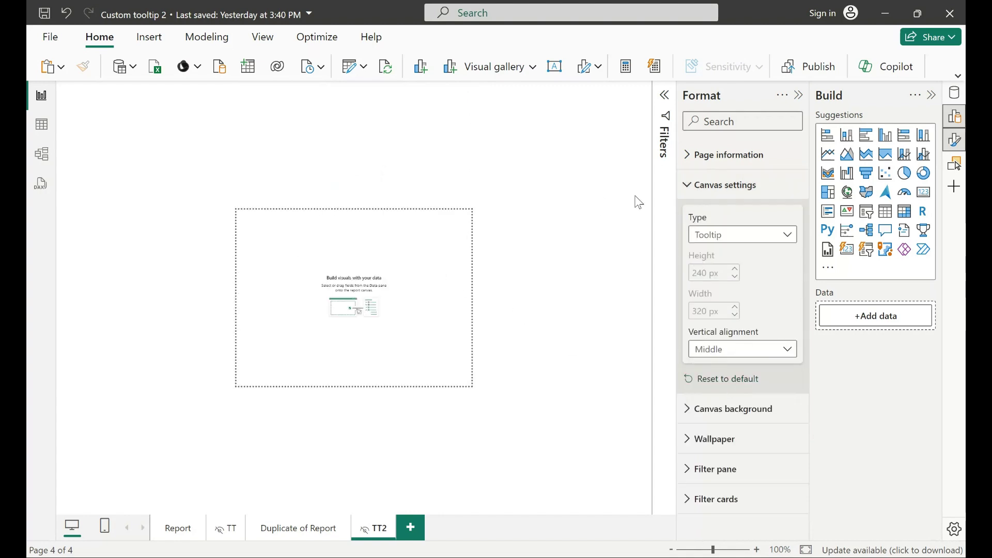
{"action": "left_click", "coordinate": [689, 187]}
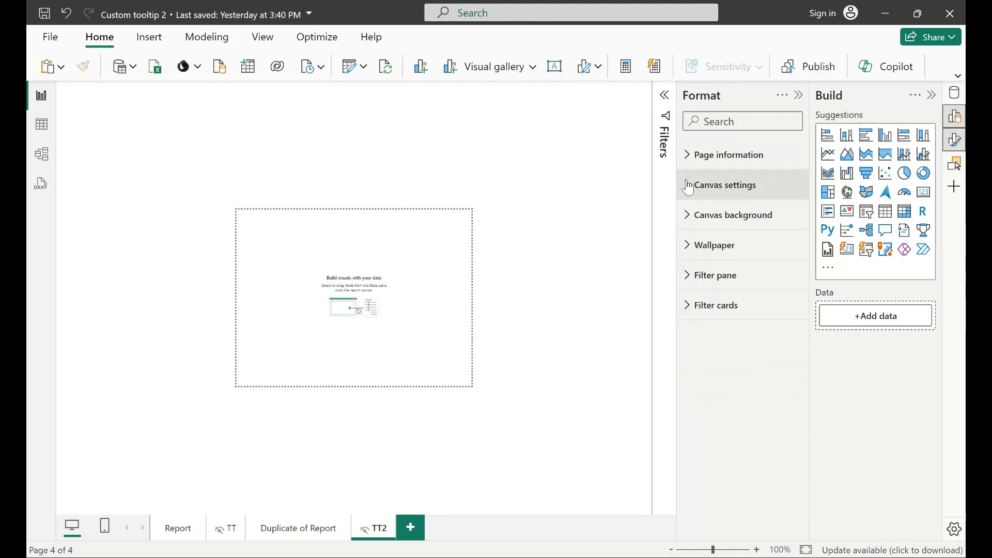
{"action": "left_click", "coordinate": [690, 217]}
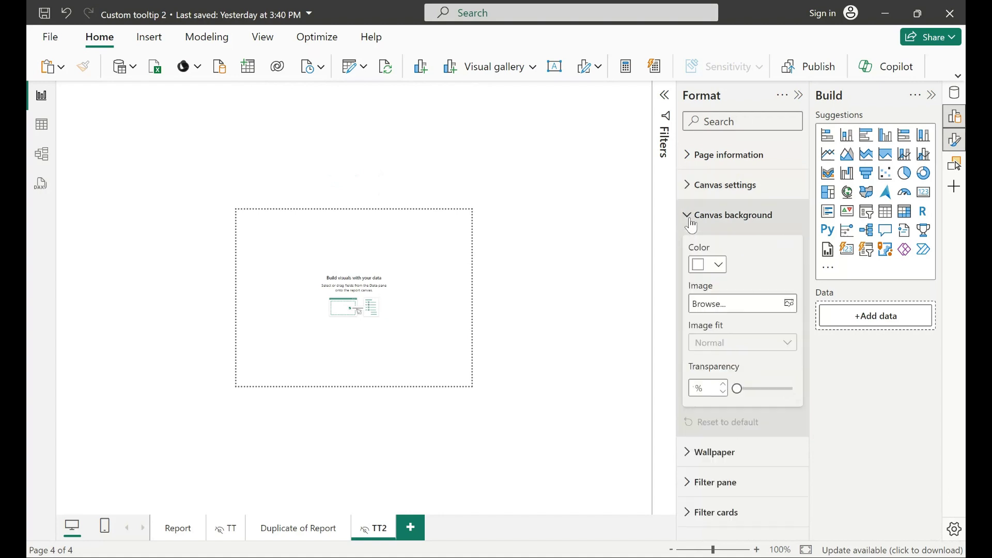
Check the canvas background colour used on the Duplicate of Report page
{"action": "left_click", "coordinate": [287, 532]}
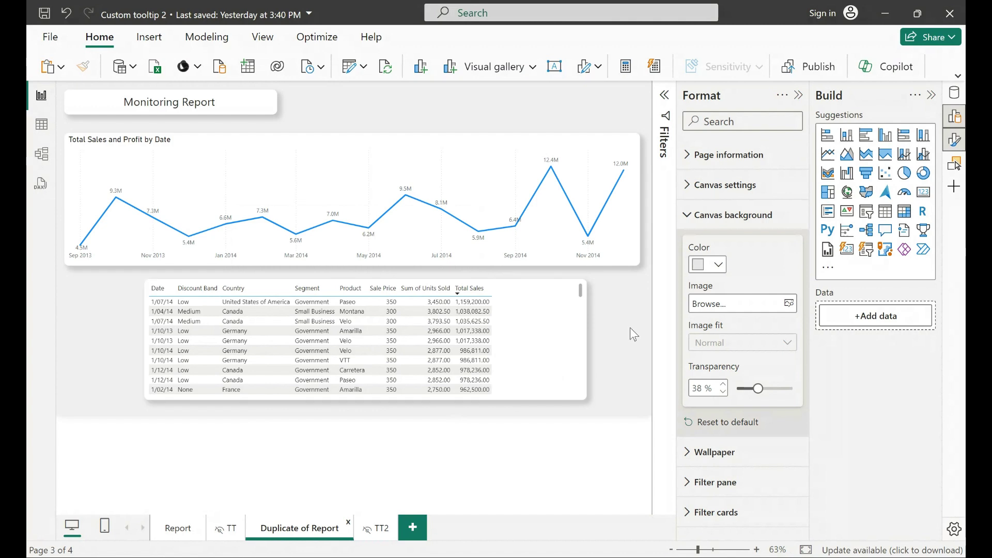
{"action": "left_click", "coordinate": [710, 266]}
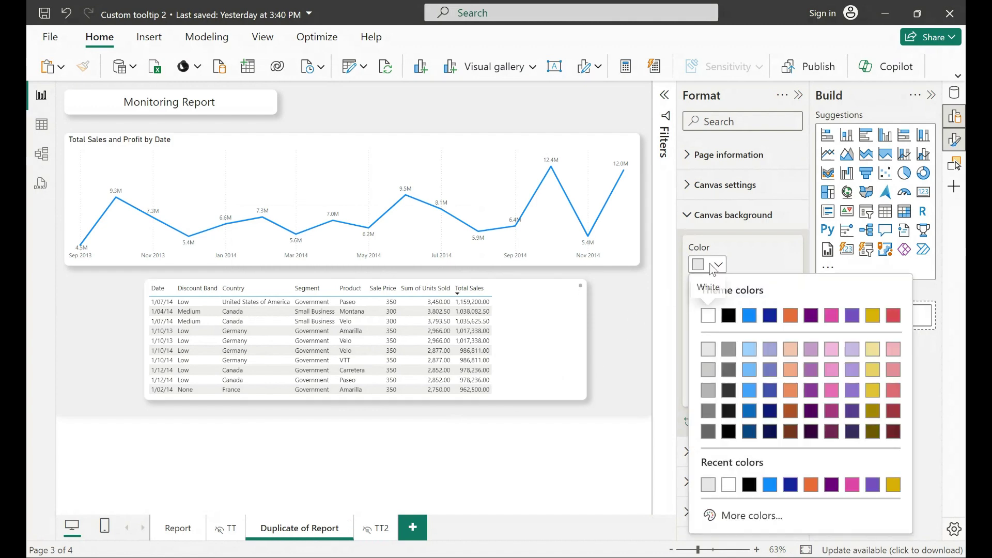
{"action": "left_click", "coordinate": [712, 269]}
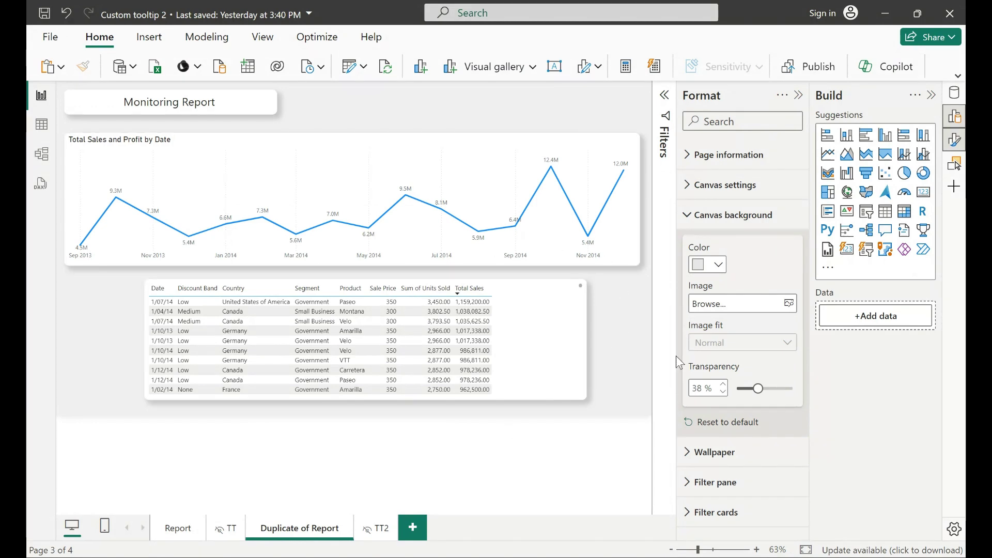
On TT2, pick a light grey canvas background colour and set transparency to 38
{"action": "left_click", "coordinate": [382, 528]}
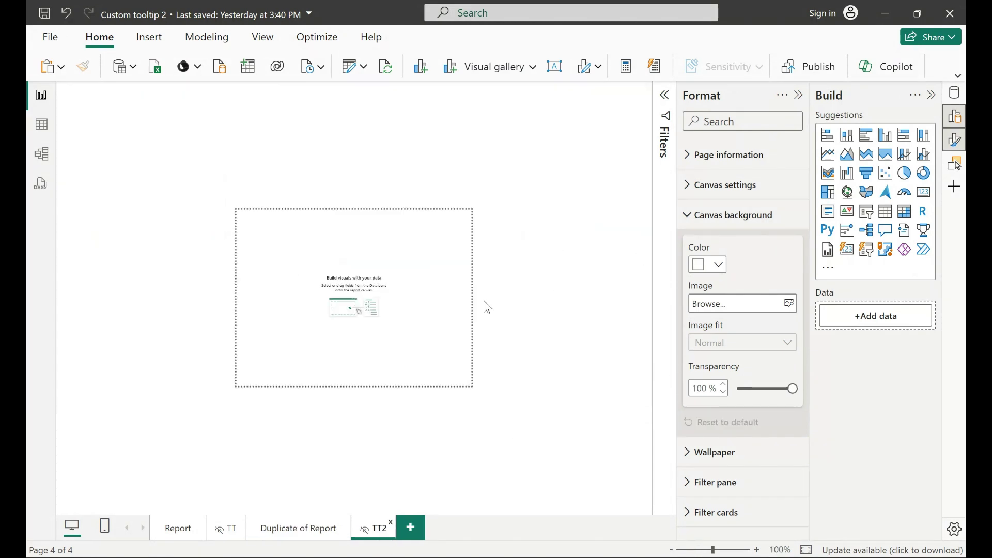
{"action": "left_click", "coordinate": [717, 264]}
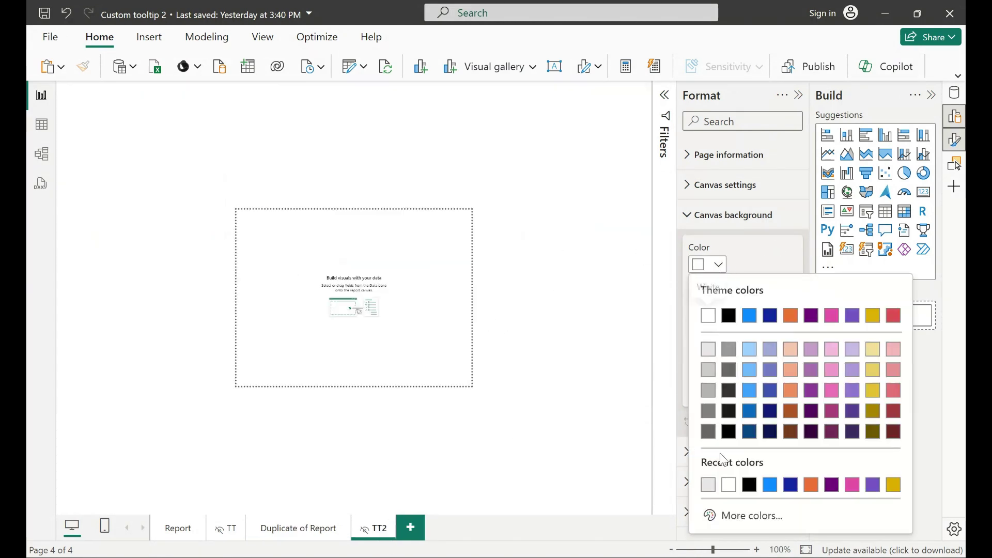
{"action": "left_click", "coordinate": [713, 483]}
{"action": "double_click", "coordinate": [698, 387]}
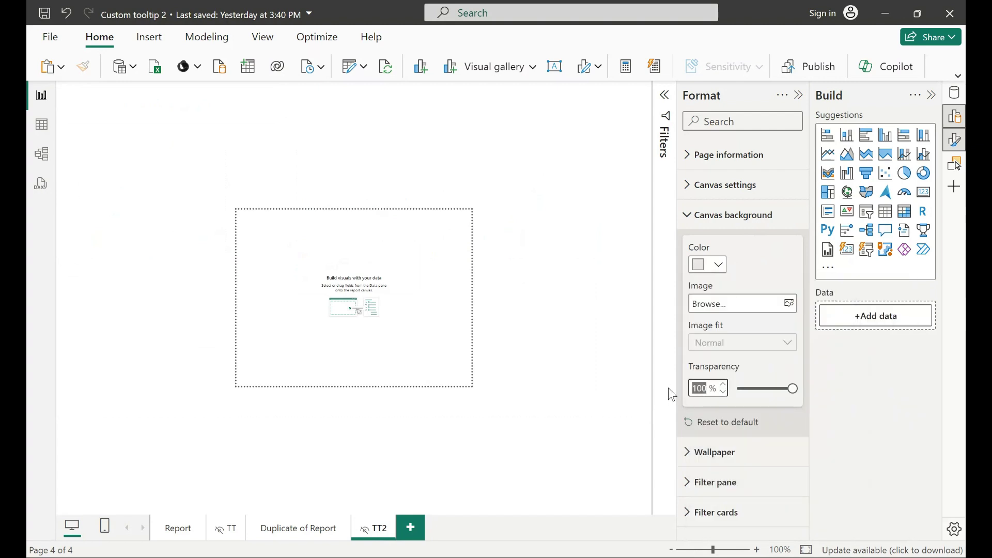
{"action": "type", "text": "38"}
{"action": "key", "text": "Return"}
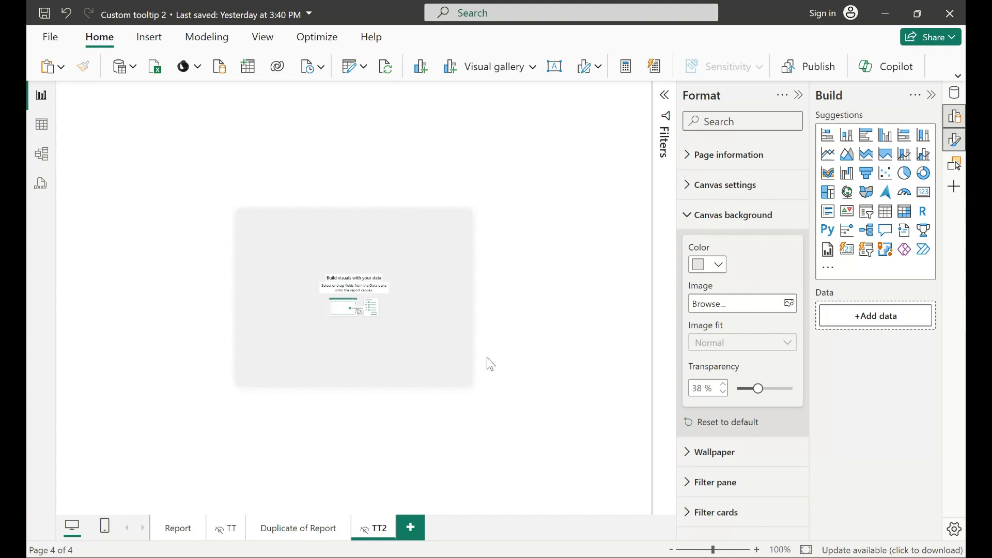
Copy the TT page's country bar chart, total sales card and dated title, and paste them onto TT2
{"action": "left_click", "coordinate": [233, 534]}
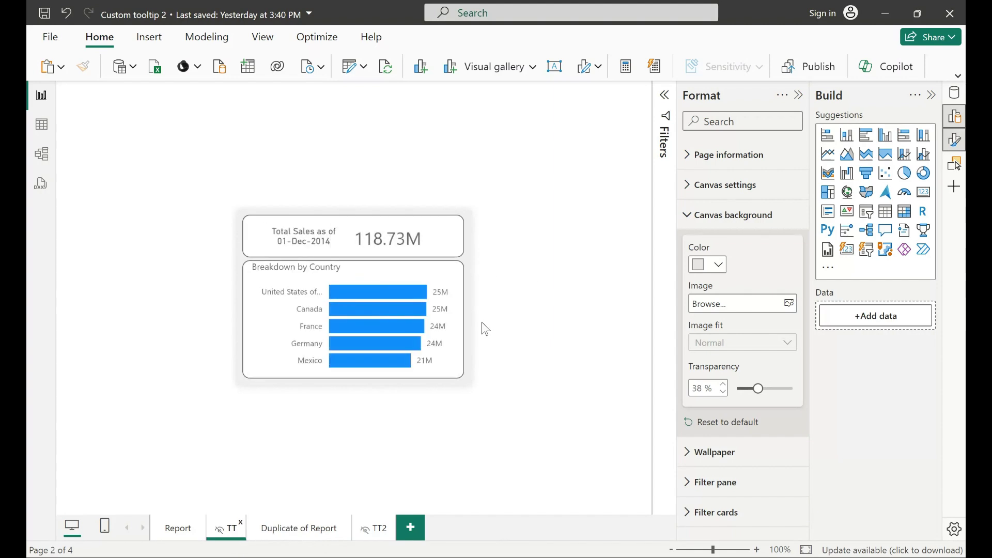
{"action": "left_click", "coordinate": [385, 277]}
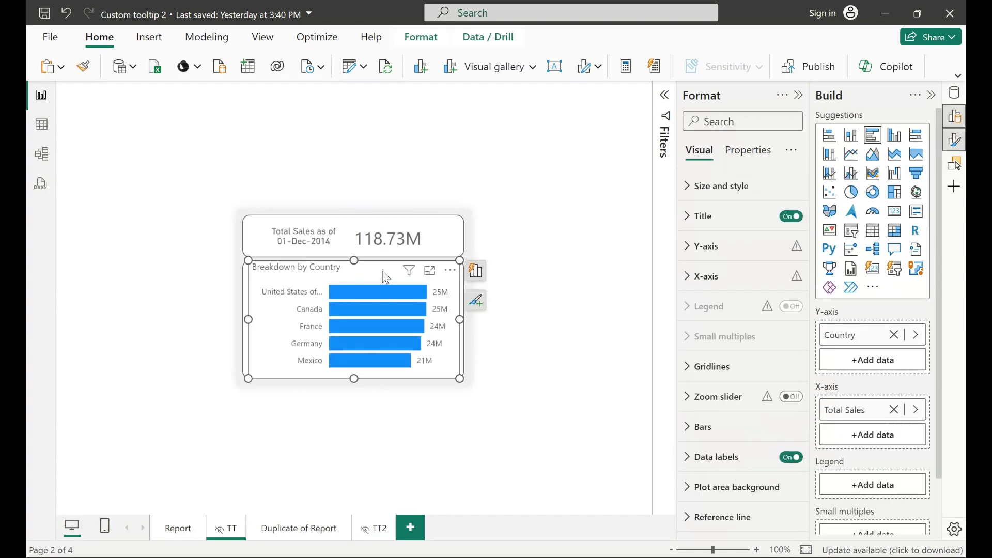
{"action": "left_click", "coordinate": [388, 238], "text": "ctrl"}
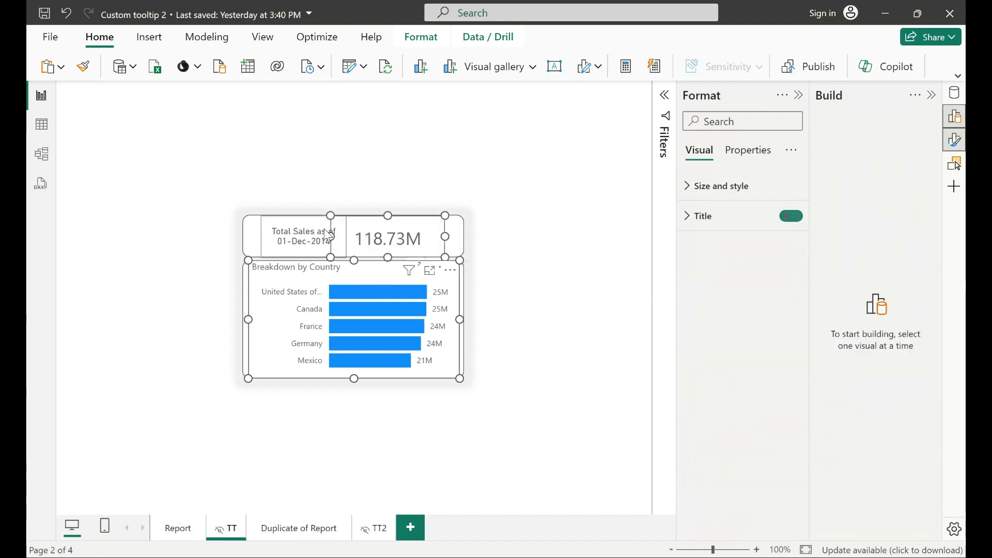
{"action": "left_click", "coordinate": [299, 236], "text": "ctrl"}
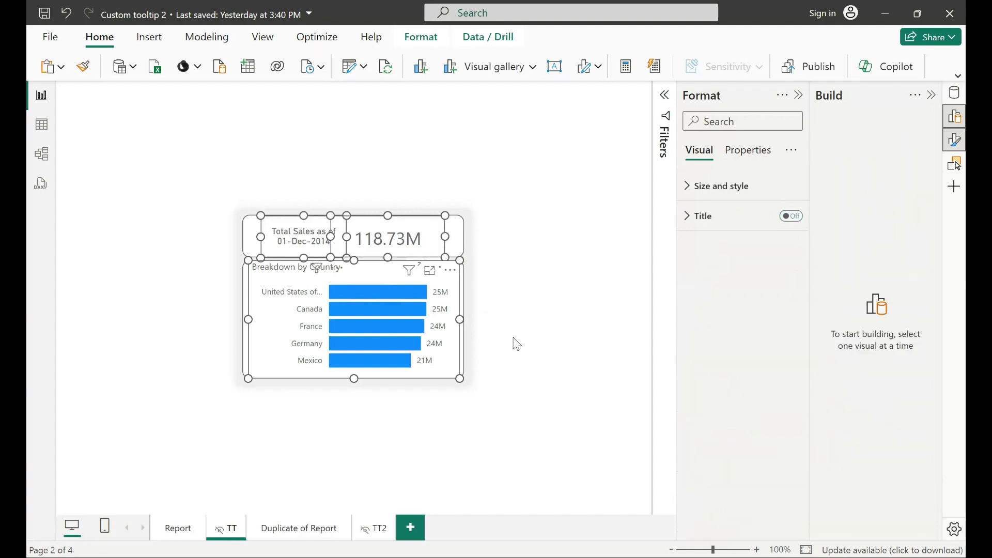
{"action": "left_click", "coordinate": [381, 529]}
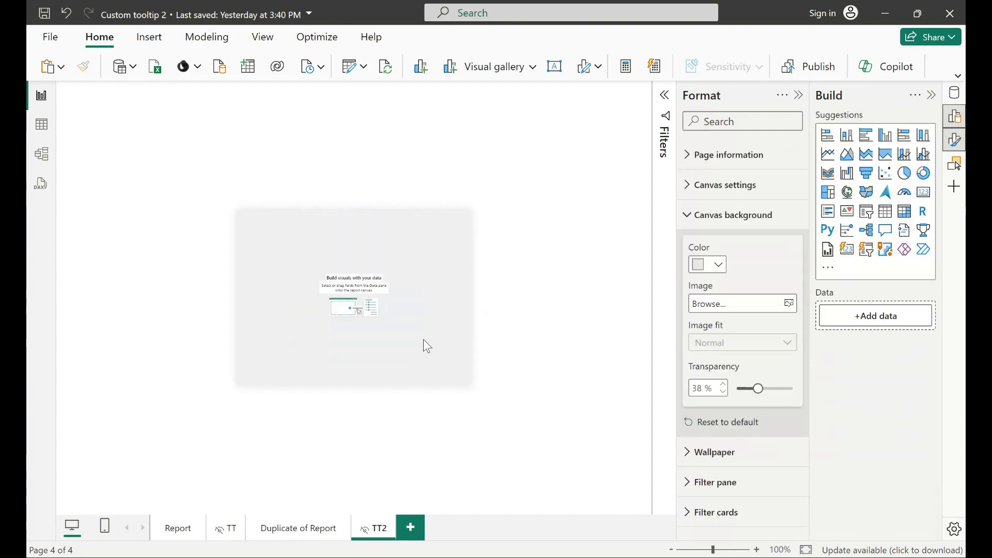
{"action": "key", "text": "ctrl+v"}
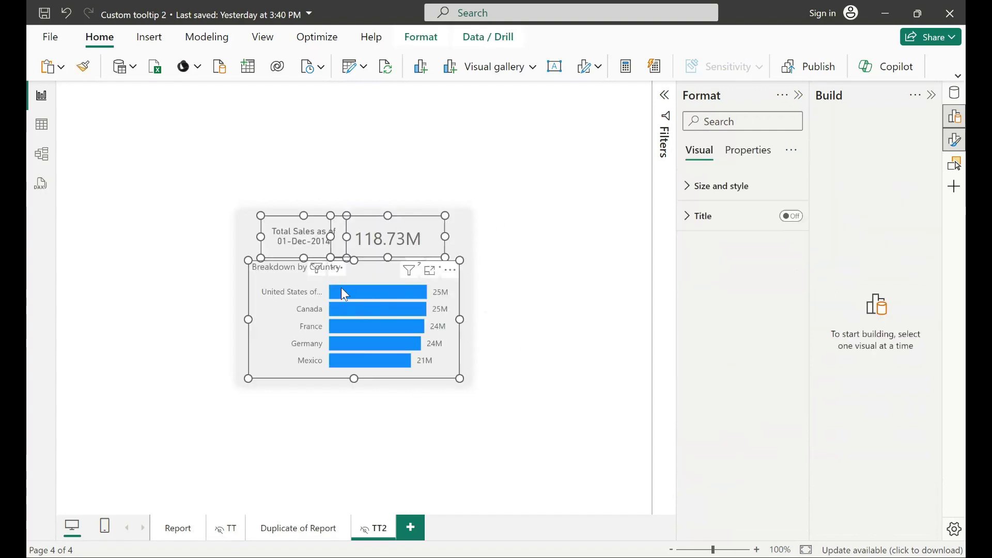
Select the 118.73M card, view the financials Total Sales SUM formula, then go to the Report page
{"action": "left_click", "coordinate": [376, 265]}
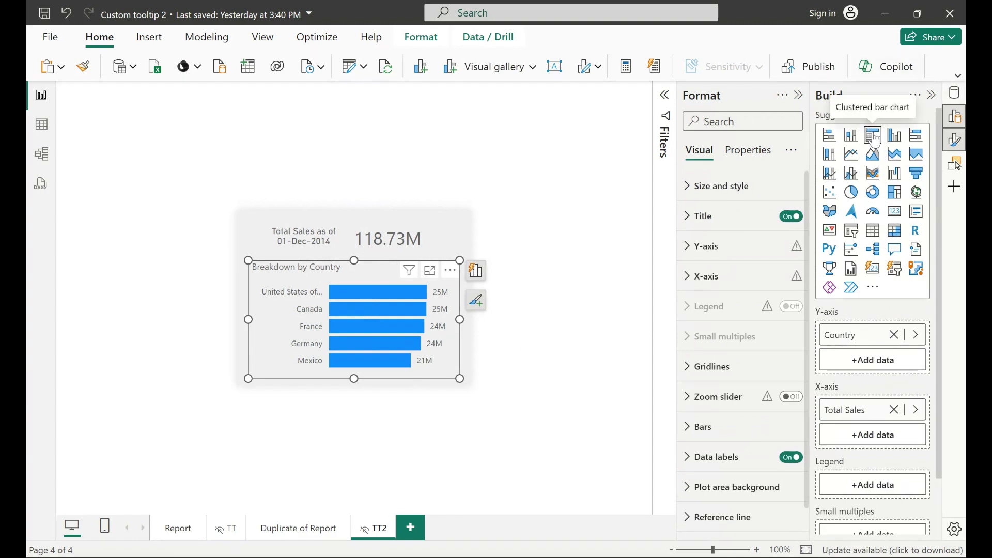
{"action": "scroll", "coordinate": [837, 343], "scroll_direction": "down", "scroll_amount": 2}
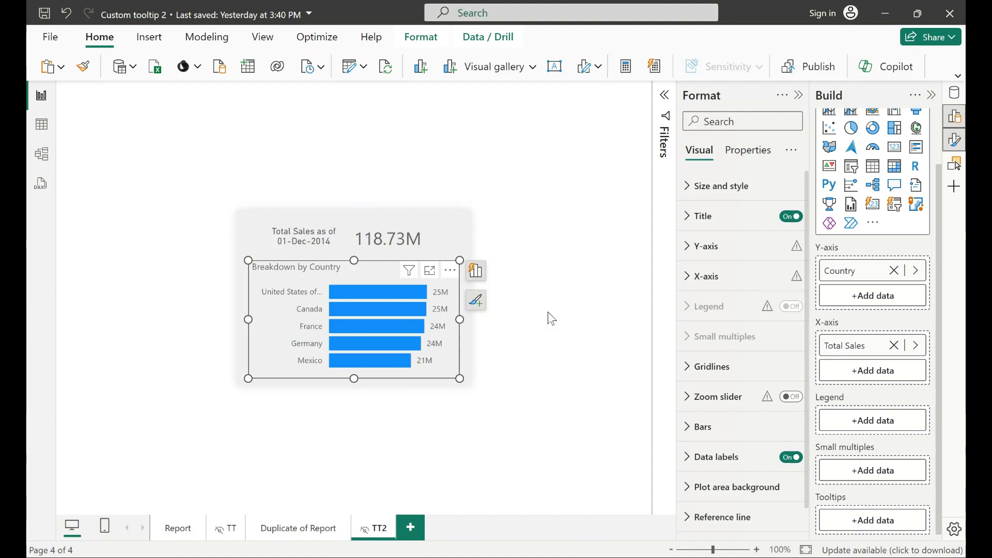
{"action": "left_click", "coordinate": [425, 228]}
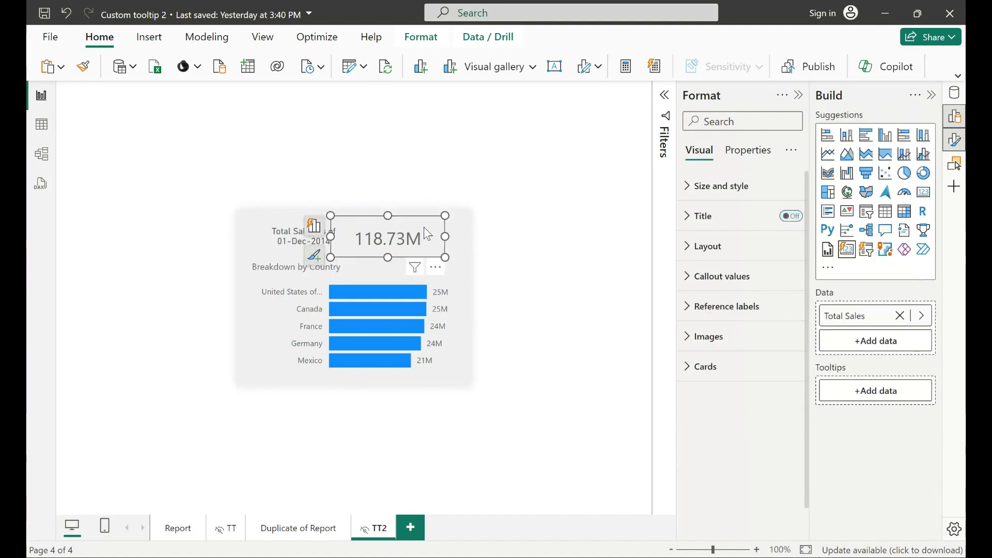
{"action": "left_click", "coordinate": [954, 94]}
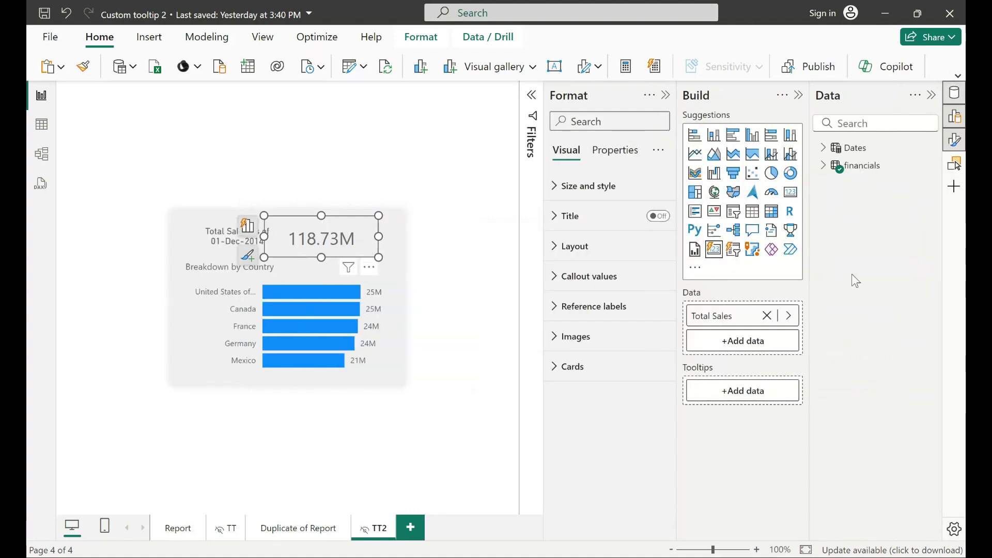
{"action": "left_click", "coordinate": [823, 165]}
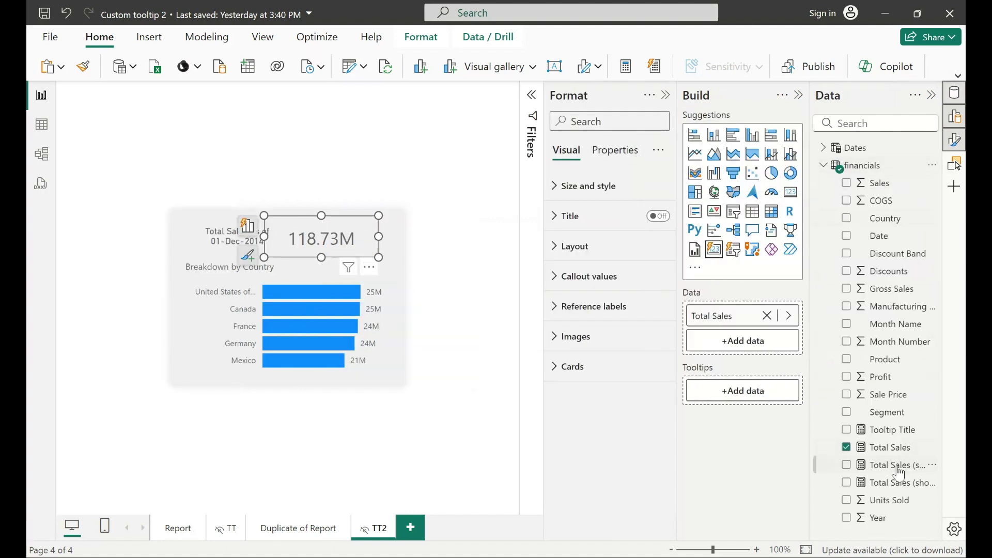
{"action": "left_click", "coordinate": [898, 447]}
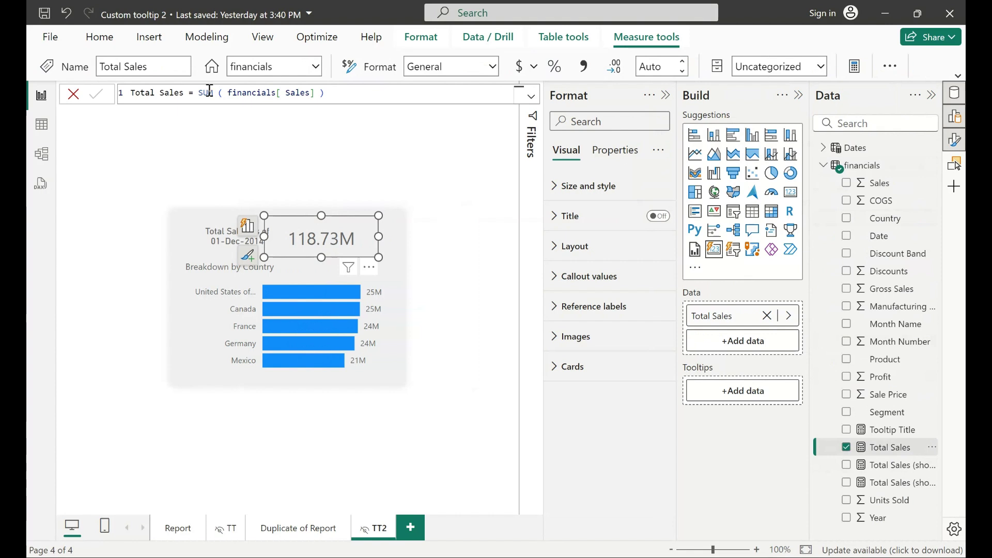
{"action": "left_click_drag", "start_coordinate": [198, 93], "coordinate": [411, 92]}
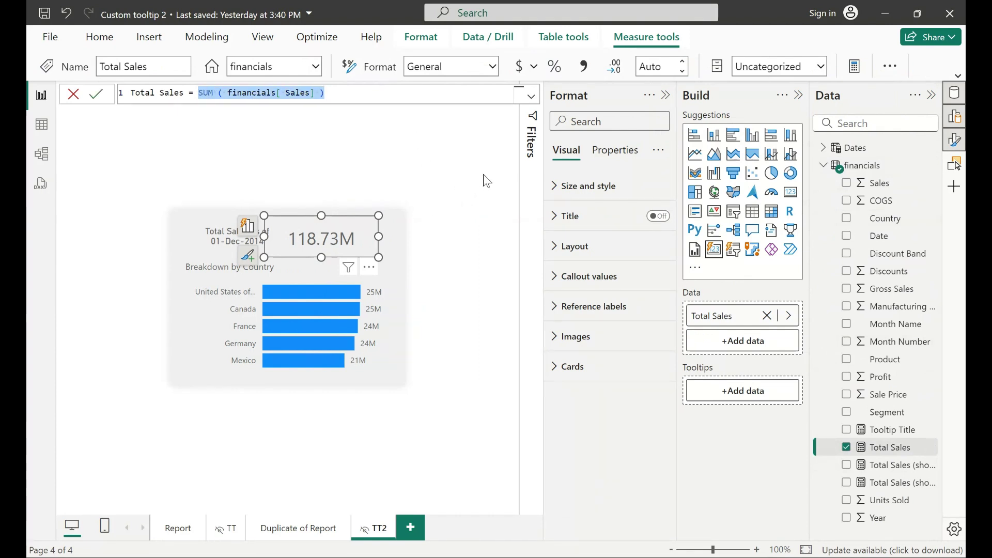
{"action": "left_click", "coordinate": [181, 235]}
{"action": "left_click", "coordinate": [193, 535]}
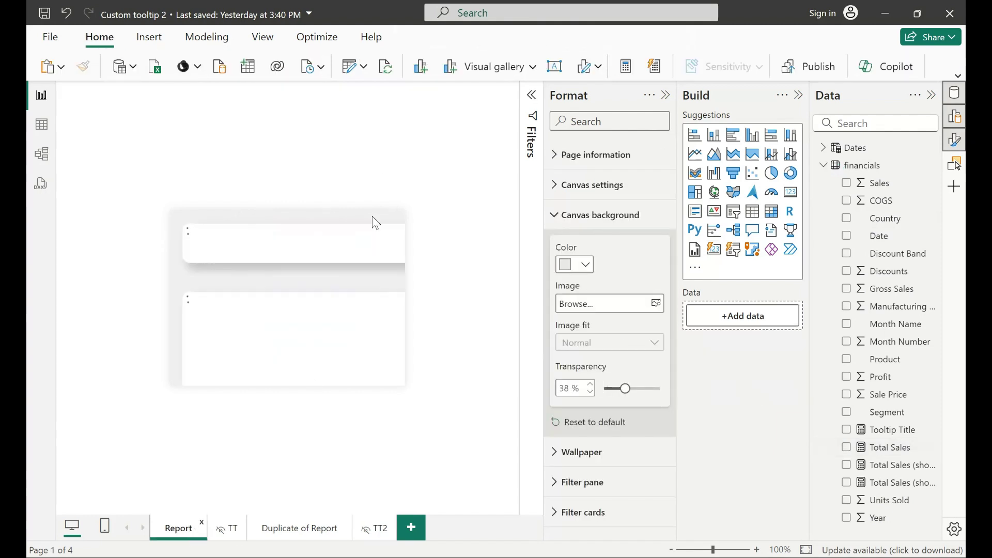
Collapse the Format pane, preview the Report line chart's tooltip, then switch to TT2
{"action": "left_click", "coordinate": [665, 97]}
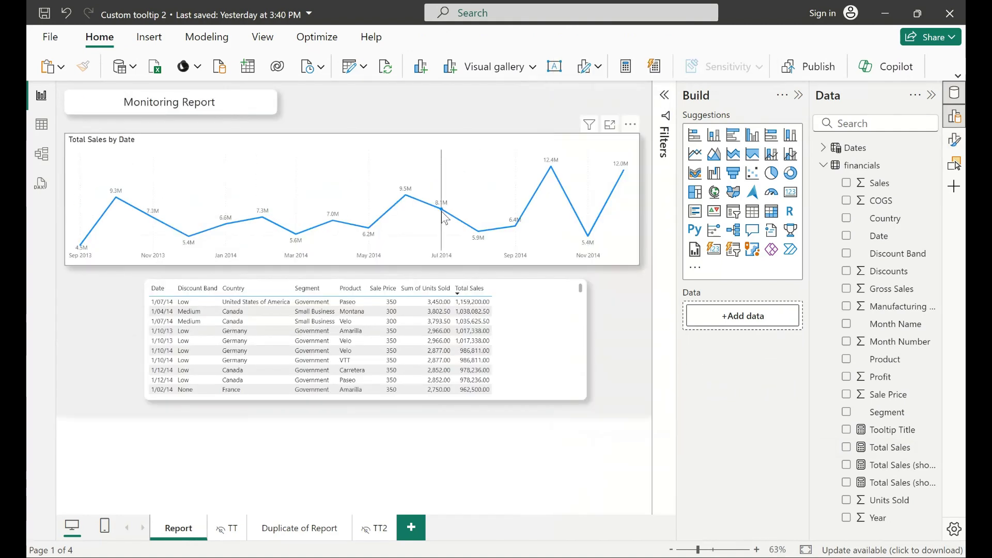
{"action": "mouse_move", "coordinate": [443, 217]}
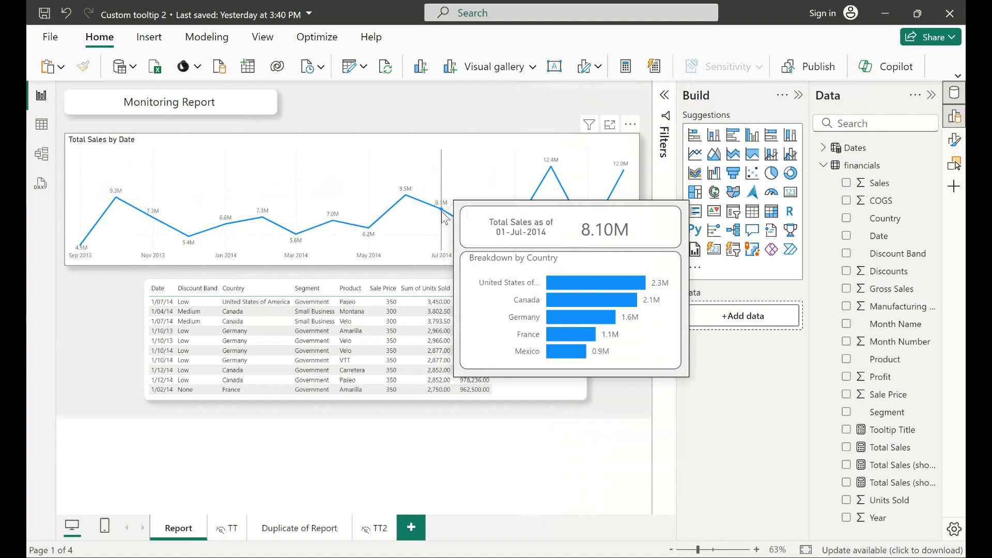
{"action": "left_click", "coordinate": [375, 536]}
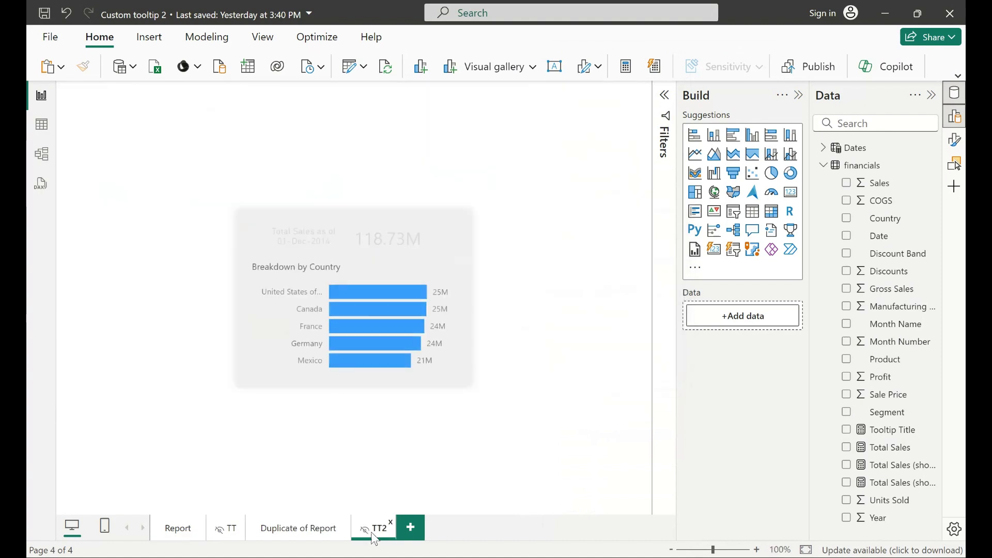
{"action": "left_click", "coordinate": [327, 249]}
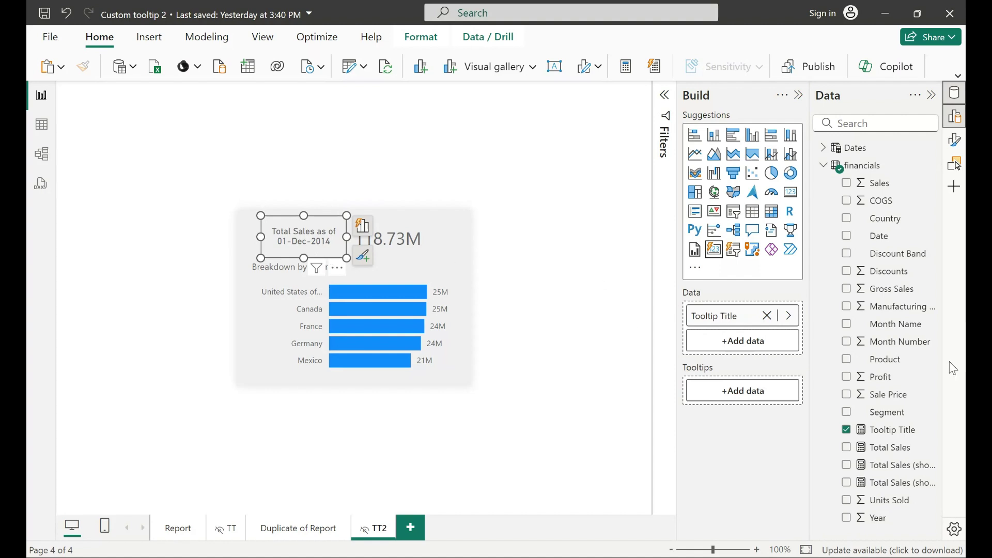
{"action": "left_click", "coordinate": [189, 536]}
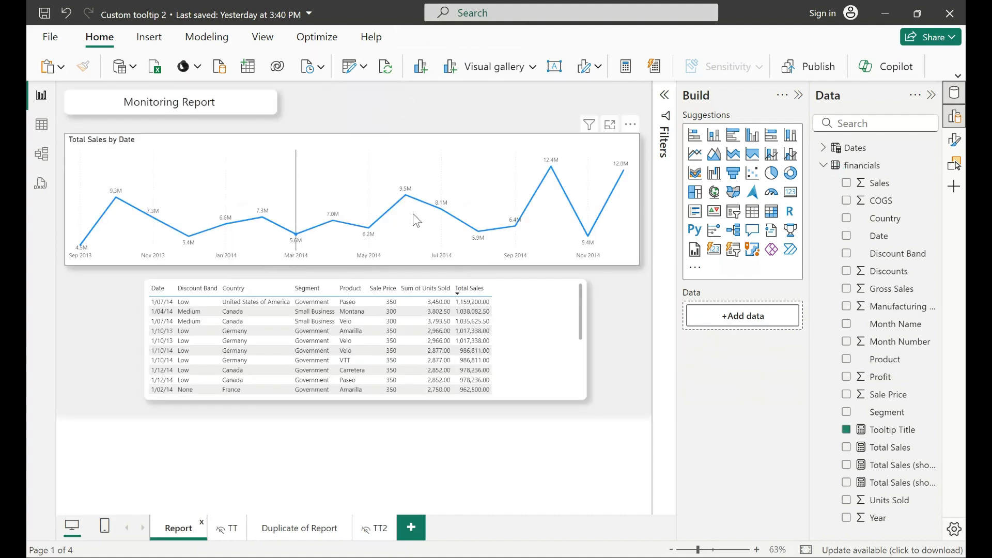
{"action": "mouse_move", "coordinate": [407, 201]}
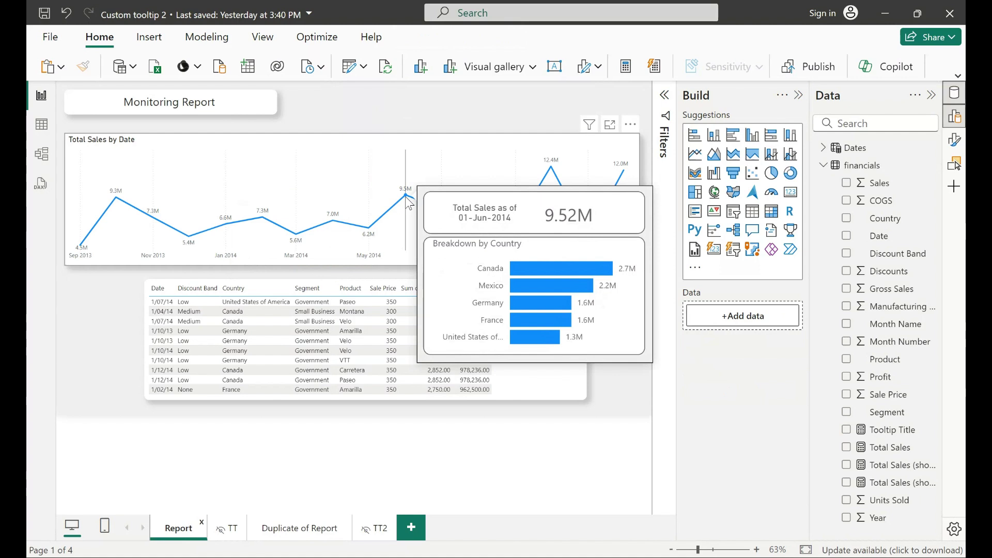
{"action": "left_click", "coordinate": [376, 538]}
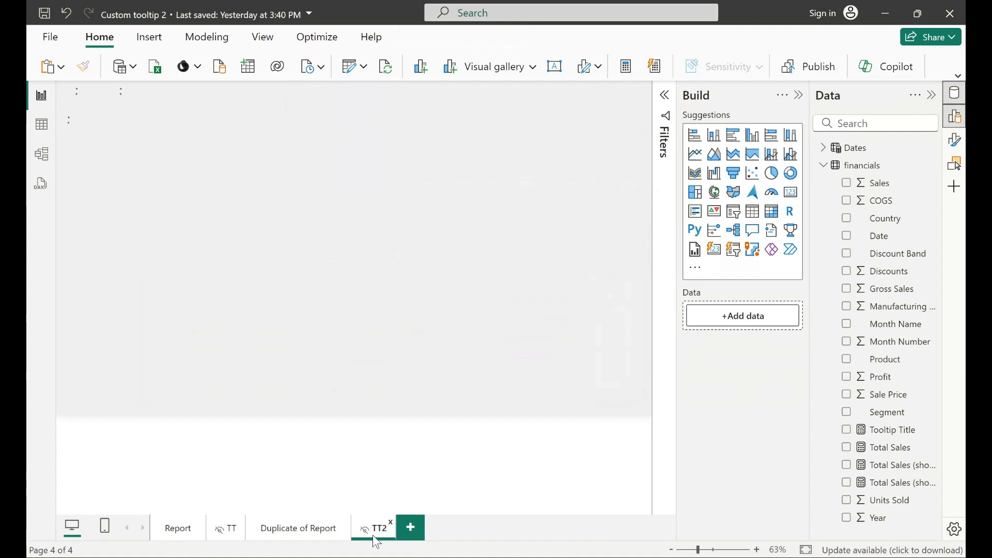
Edit the Tooltip Title measure to read 'Total Sales as of' plus FORMAT(MAX(Dates[Date]), "DD-MMM-YYYY")
{"action": "left_click", "coordinate": [333, 250]}
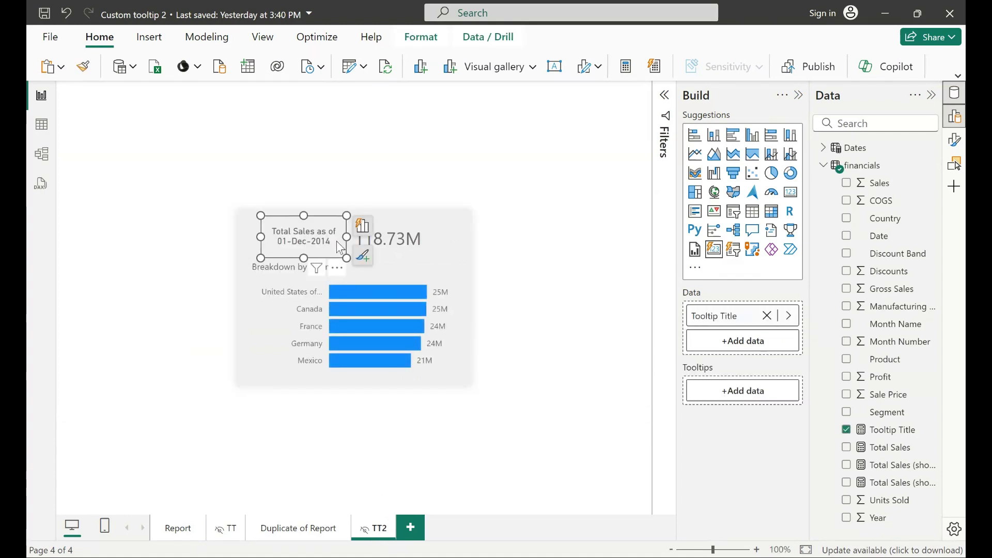
{"action": "left_click", "coordinate": [899, 430]}
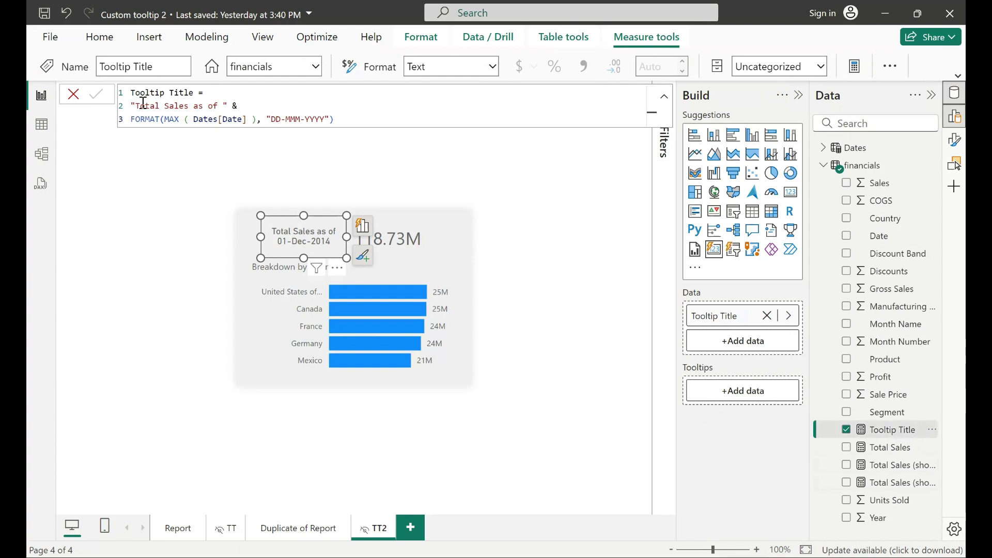
{"action": "left_click_drag", "start_coordinate": [135, 105], "coordinate": [224, 105]}
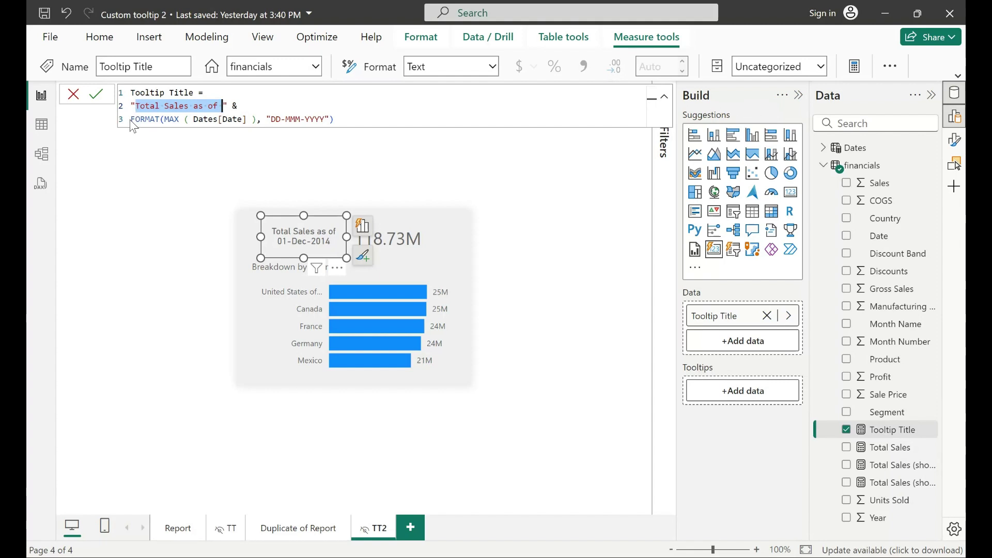
{"action": "left_click_drag", "start_coordinate": [136, 120], "coordinate": [167, 119]}
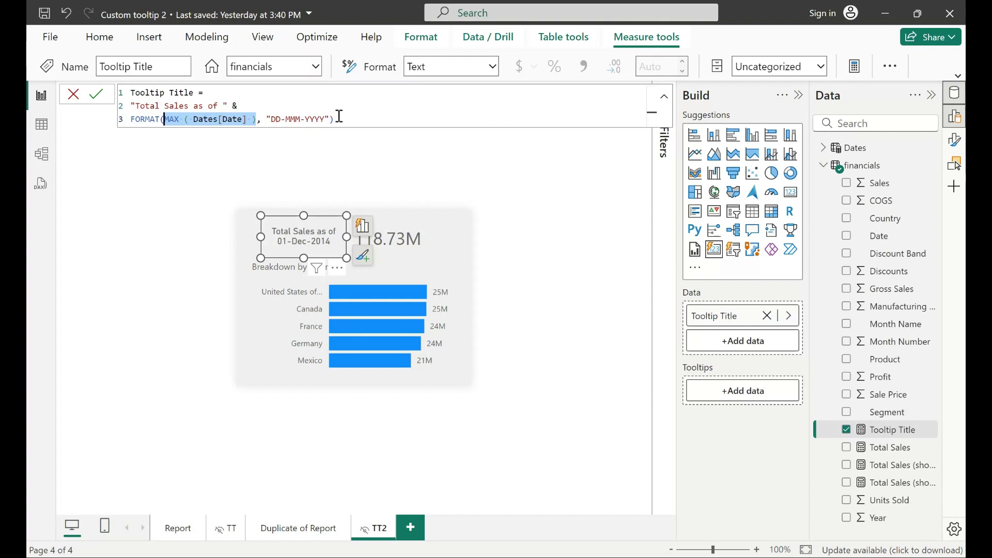
{"action": "left_click_drag", "start_coordinate": [334, 119], "coordinate": [272, 124]}
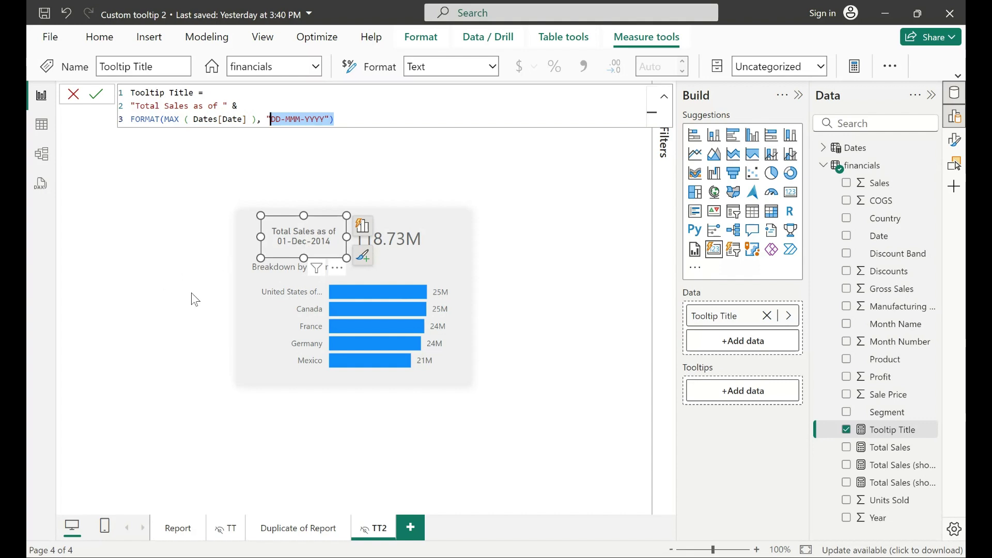
{"action": "left_click", "coordinate": [222, 310]}
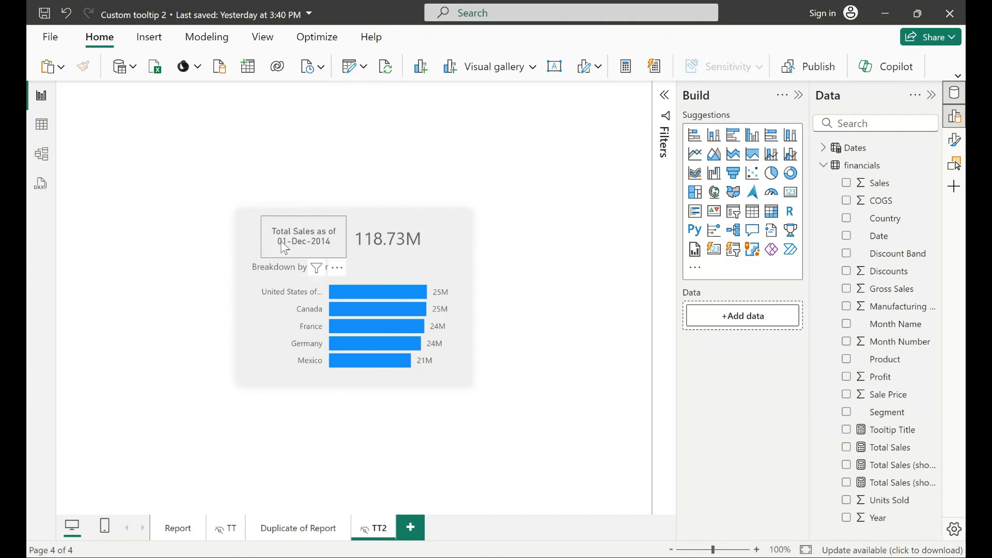
Compare against the backing box at the top of the TT page
{"action": "left_click", "coordinate": [230, 537]}
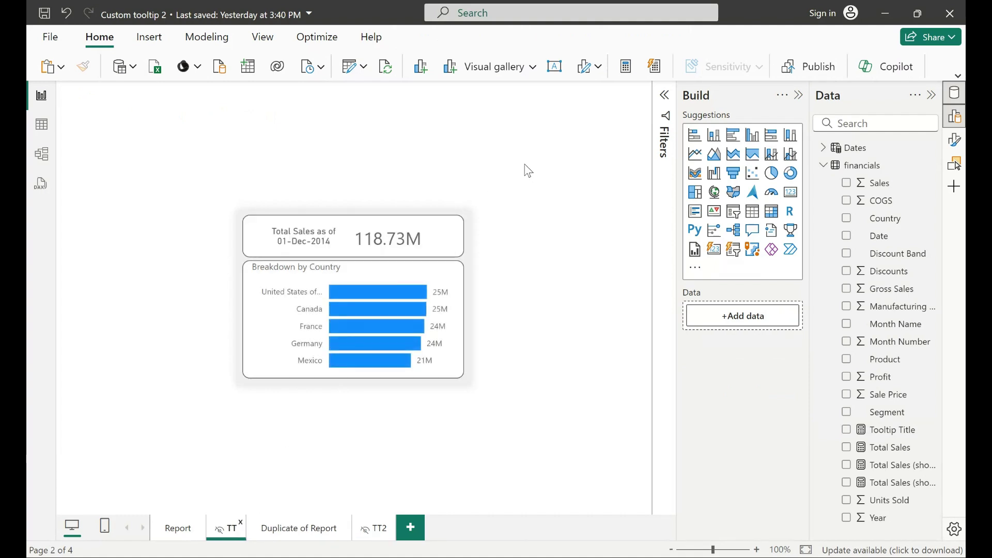
{"action": "left_click", "coordinate": [463, 241]}
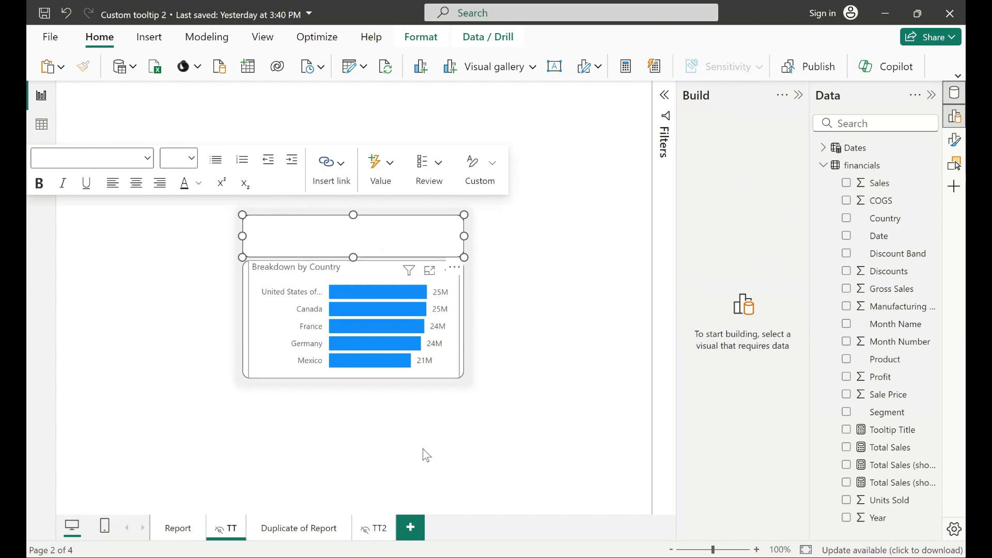
{"action": "left_click", "coordinate": [383, 531]}
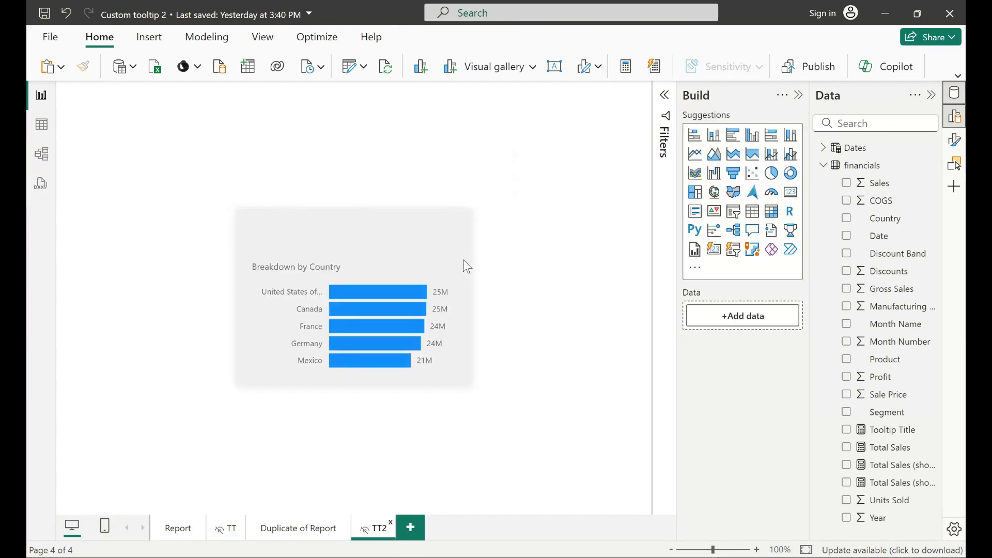
Send the TT2 box covering the card to the back so it frames the title and 118.73M
{"action": "left_click", "coordinate": [463, 259]}
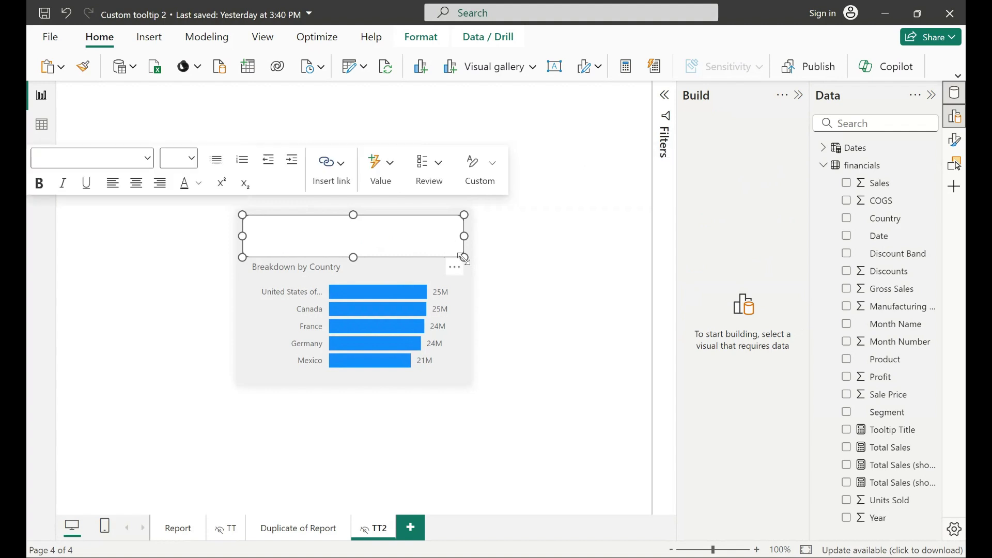
{"action": "left_click", "coordinate": [423, 39]}
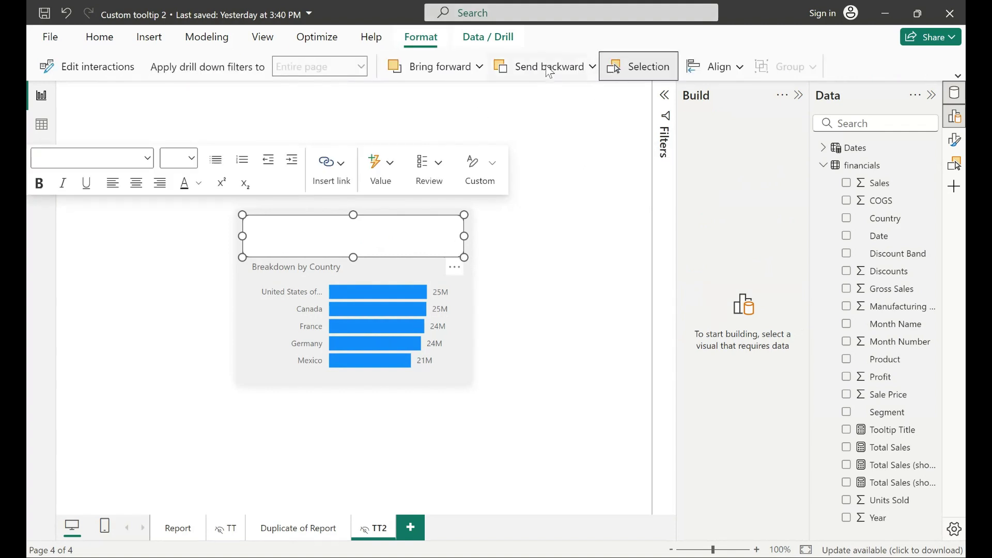
{"action": "left_click", "coordinate": [594, 68]}
{"action": "left_click", "coordinate": [537, 120]}
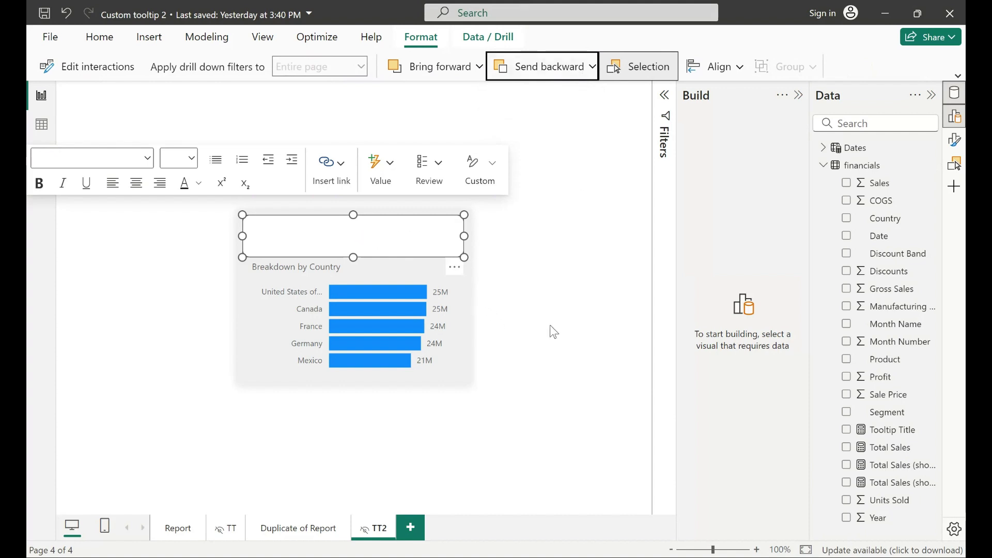
{"action": "left_click", "coordinate": [472, 391]}
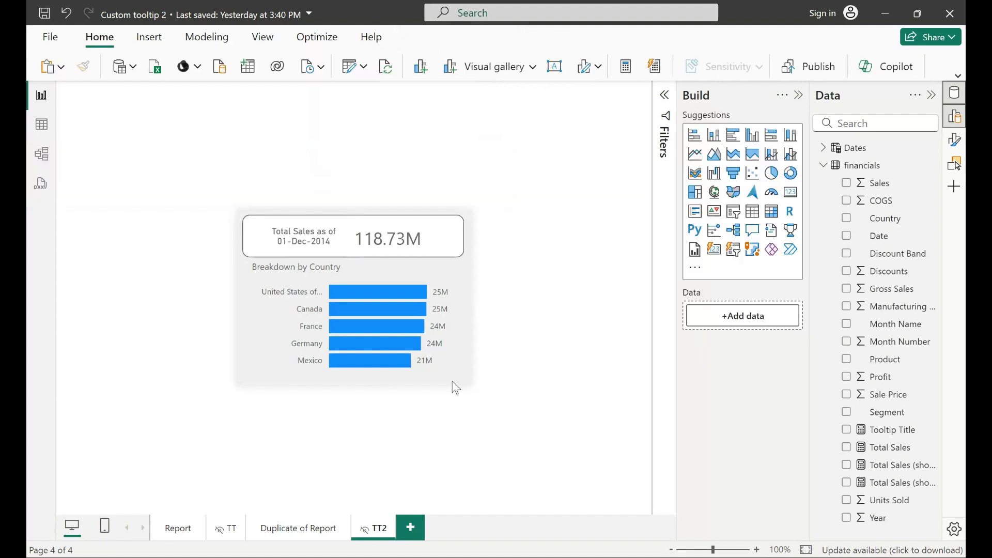
Check how the backing box sits behind the bar chart on the TT page, then return to TT2
{"action": "left_click", "coordinate": [234, 529]}
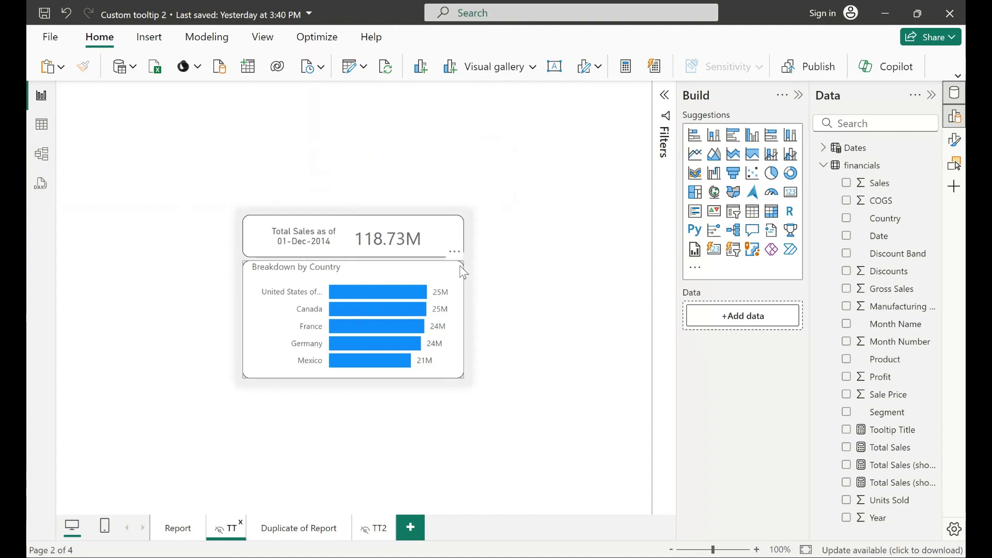
{"action": "left_click", "coordinate": [464, 272]}
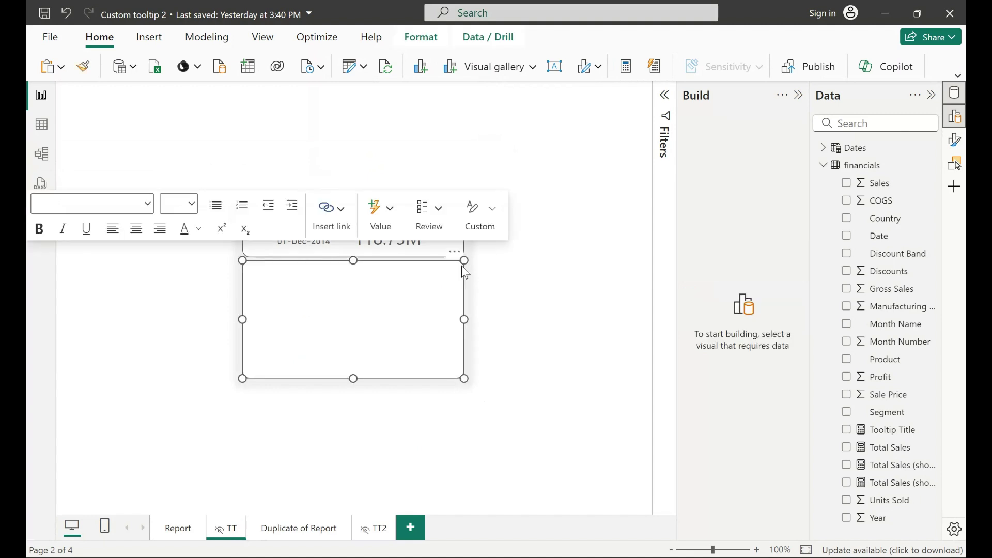
{"action": "left_click", "coordinate": [379, 529]}
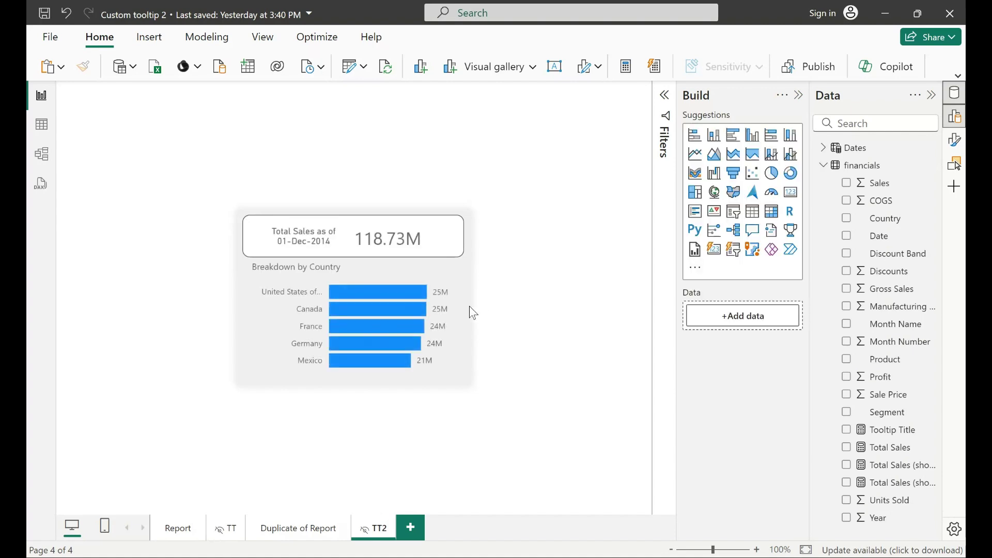
Send the box covering the TT2 country bar chart to the back so the chart shows
{"action": "left_click", "coordinate": [469, 307]}
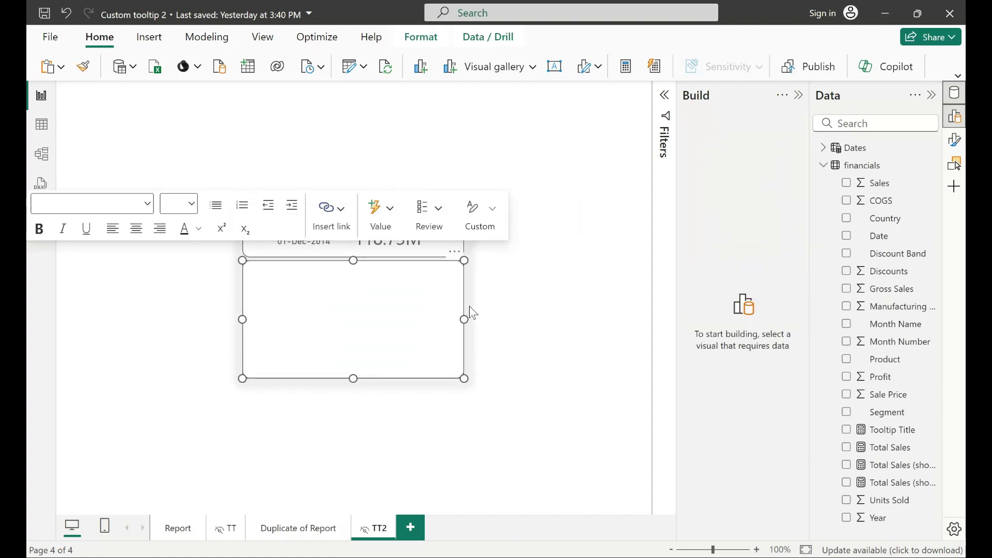
{"action": "left_click", "coordinate": [470, 250]}
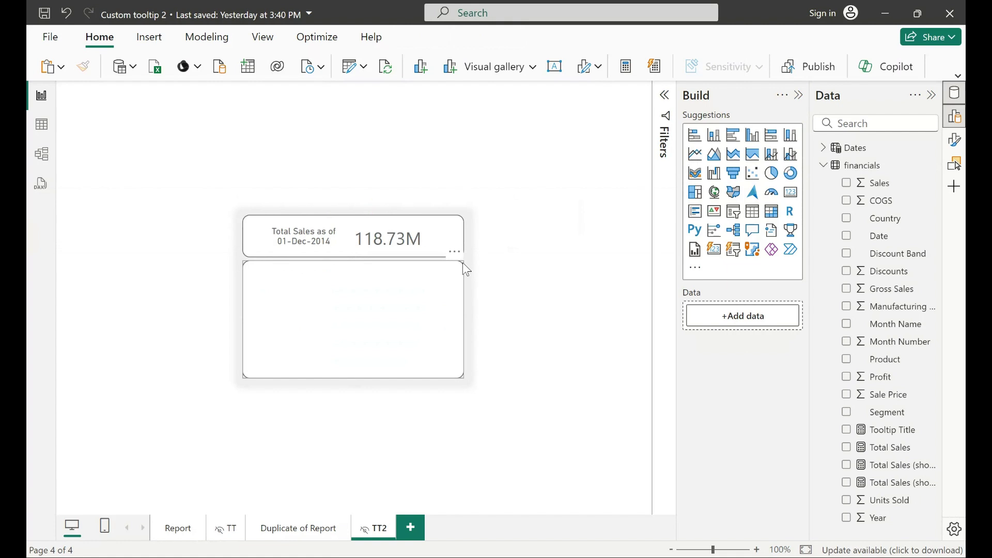
{"action": "left_click", "coordinate": [463, 262]}
{"action": "left_click", "coordinate": [421, 37]}
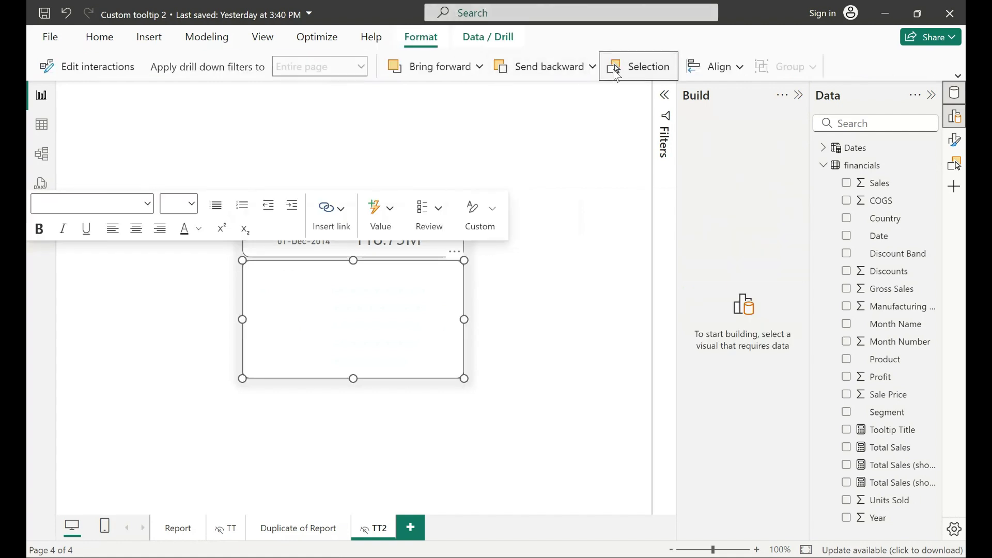
{"action": "left_click", "coordinate": [548, 66]}
{"action": "left_click", "coordinate": [557, 121]}
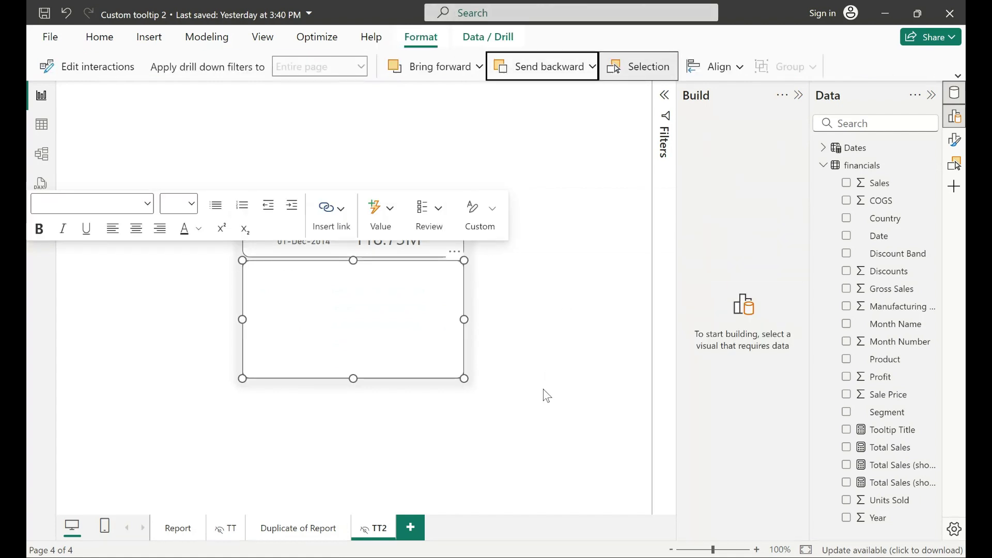
{"action": "left_click", "coordinate": [546, 395]}
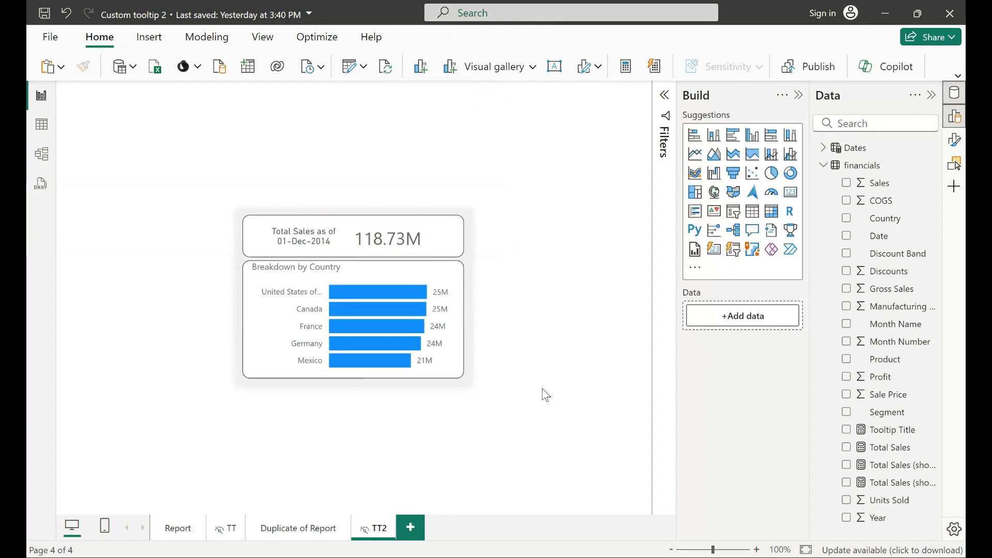
On Duplicate of Report, collapse the side panes and select the Total Sales and Profit by Date chart
{"action": "left_click", "coordinate": [299, 529]}
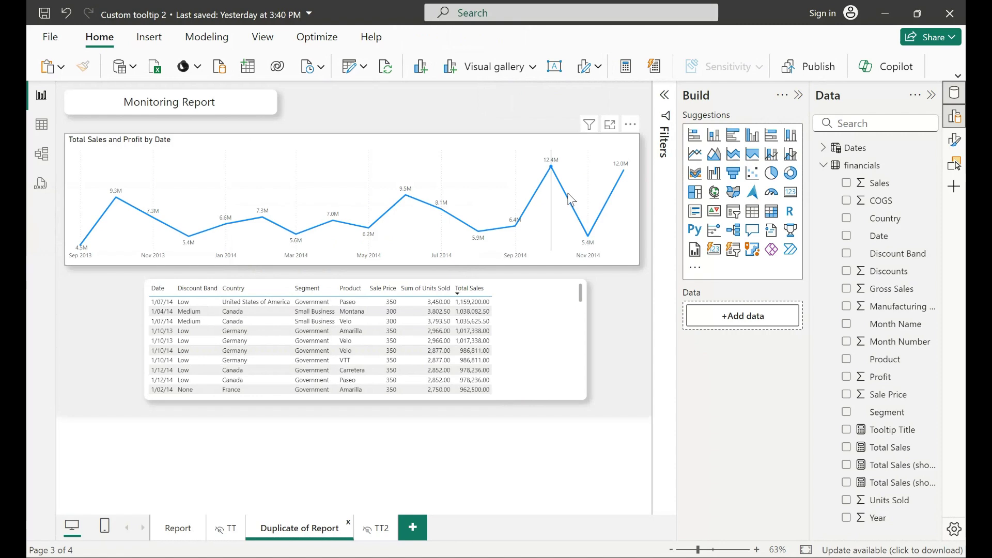
{"action": "left_click", "coordinate": [798, 94]}
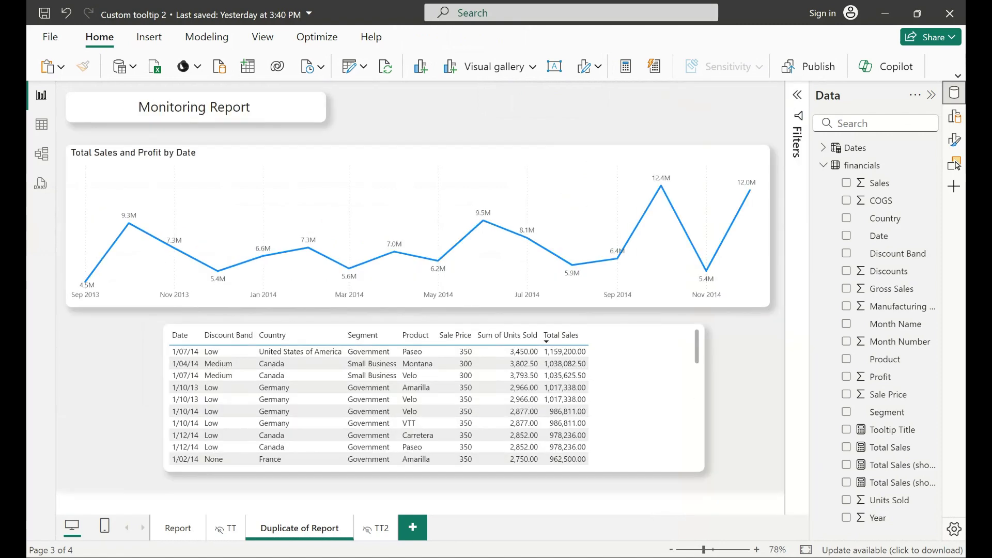
{"action": "left_click", "coordinate": [931, 95]}
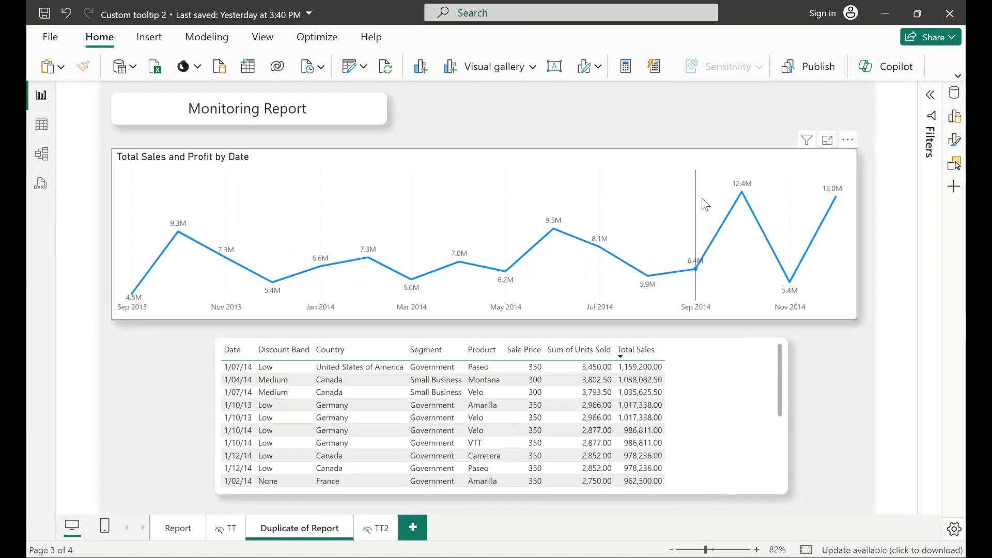
{"action": "left_click", "coordinate": [709, 164]}
Set the line chart's tooltip Type to Report page with Page TT2
{"action": "left_click", "coordinate": [954, 139]}
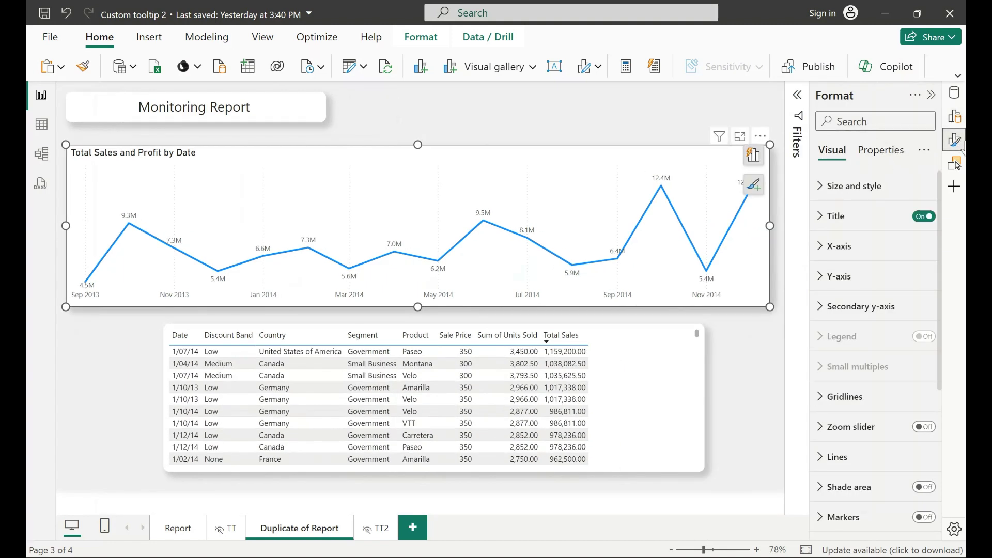
{"action": "left_click", "coordinate": [869, 152]}
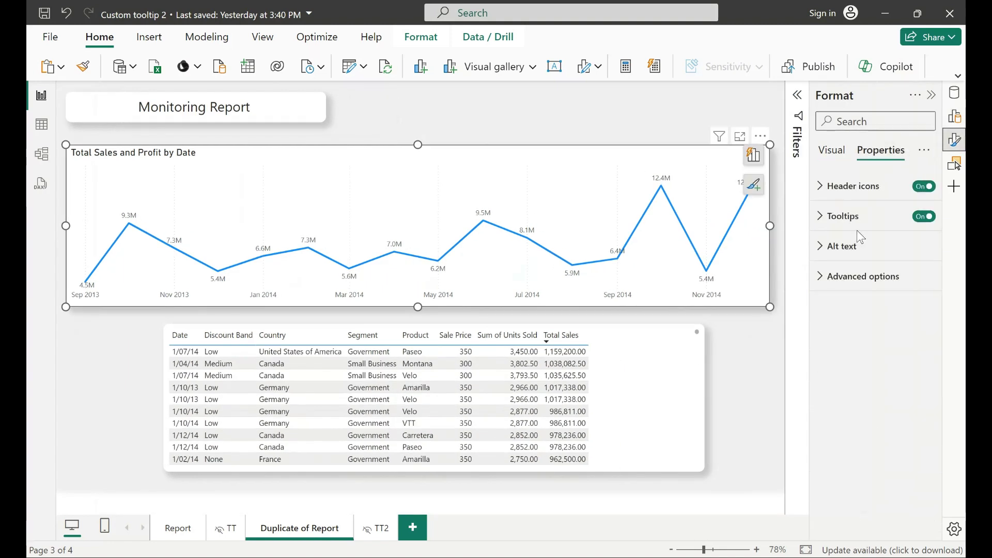
{"action": "left_click", "coordinate": [852, 216]}
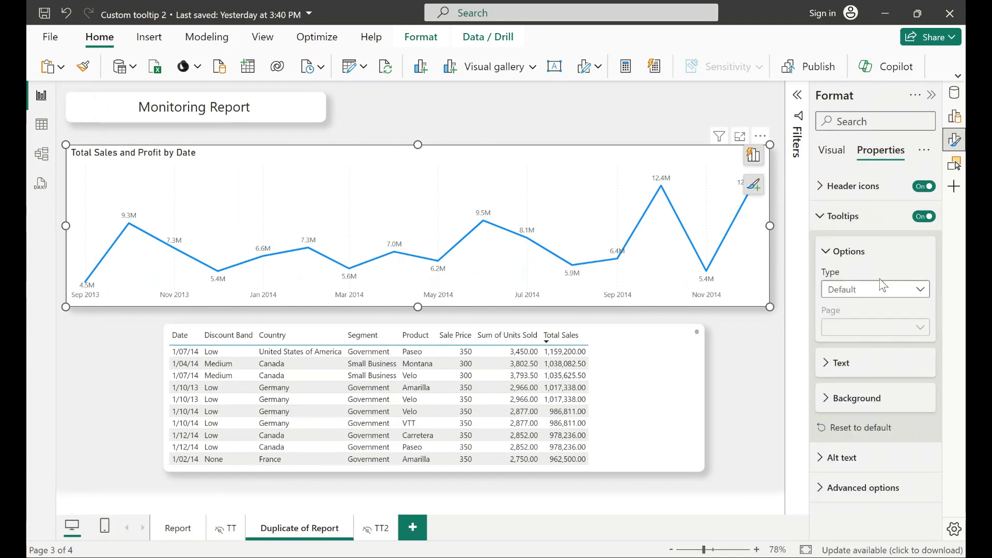
{"action": "left_click", "coordinate": [867, 292]}
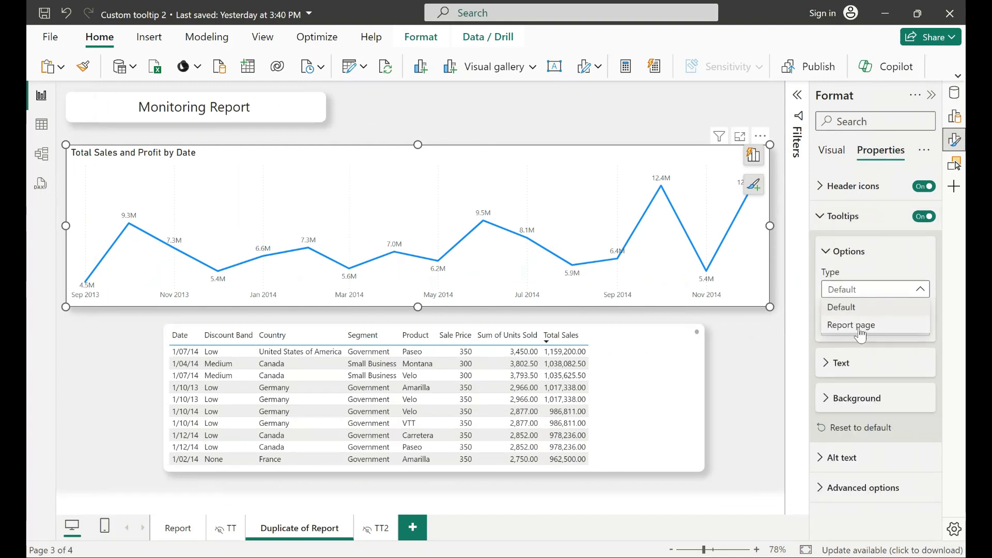
{"action": "left_click", "coordinate": [862, 325]}
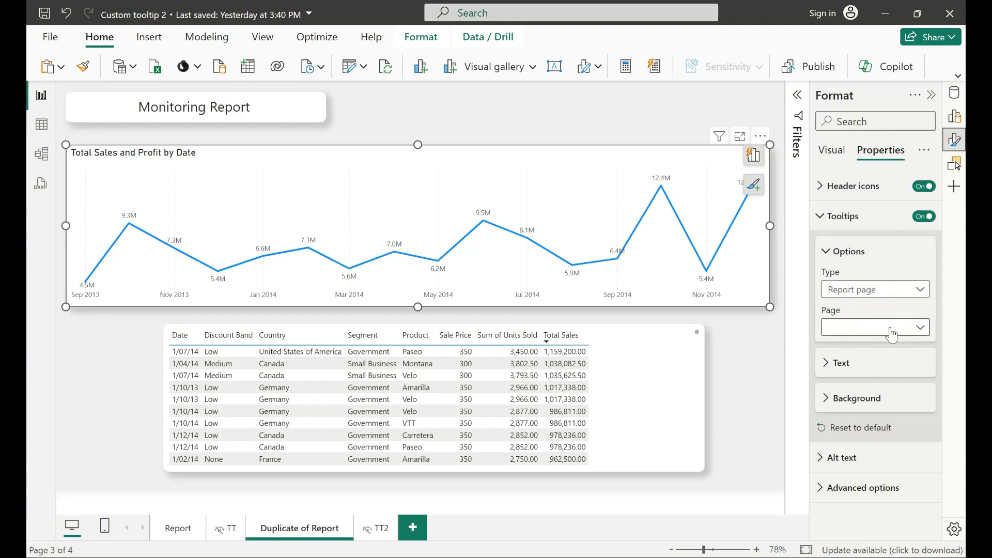
{"action": "left_click", "coordinate": [891, 331]}
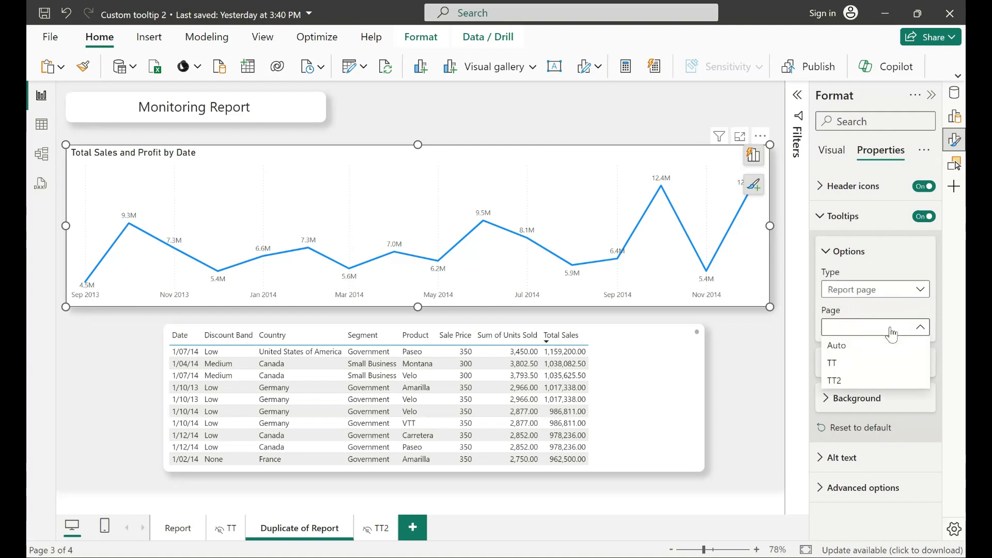
{"action": "left_click", "coordinate": [856, 380]}
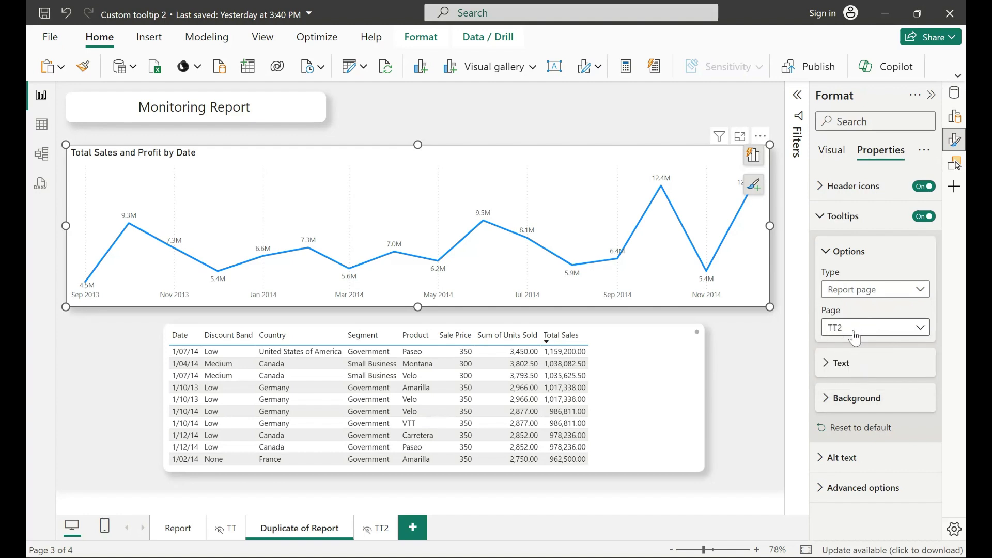
{"action": "left_click", "coordinate": [736, 338]}
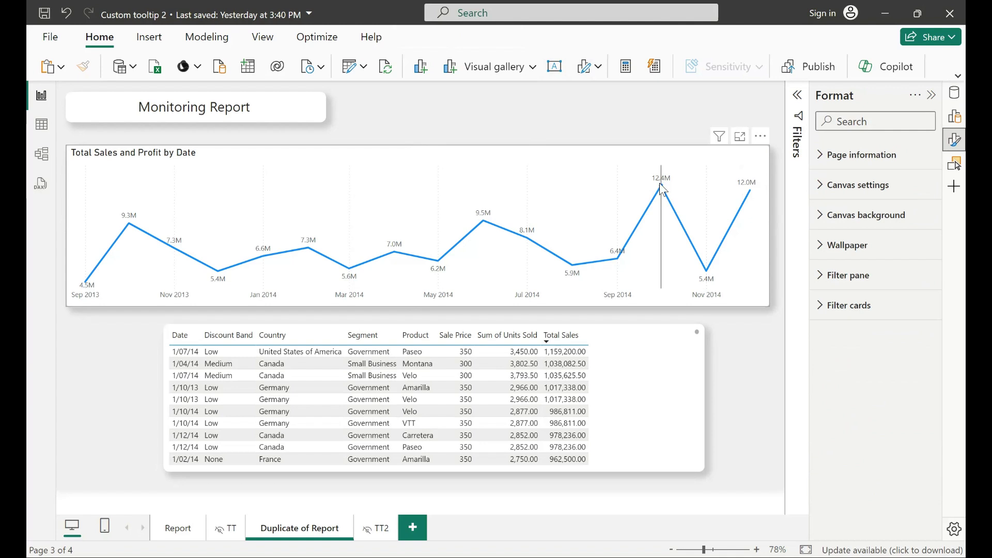
{"action": "mouse_move", "coordinate": [662, 190]}
{"action": "mouse_move", "coordinate": [626, 195]}
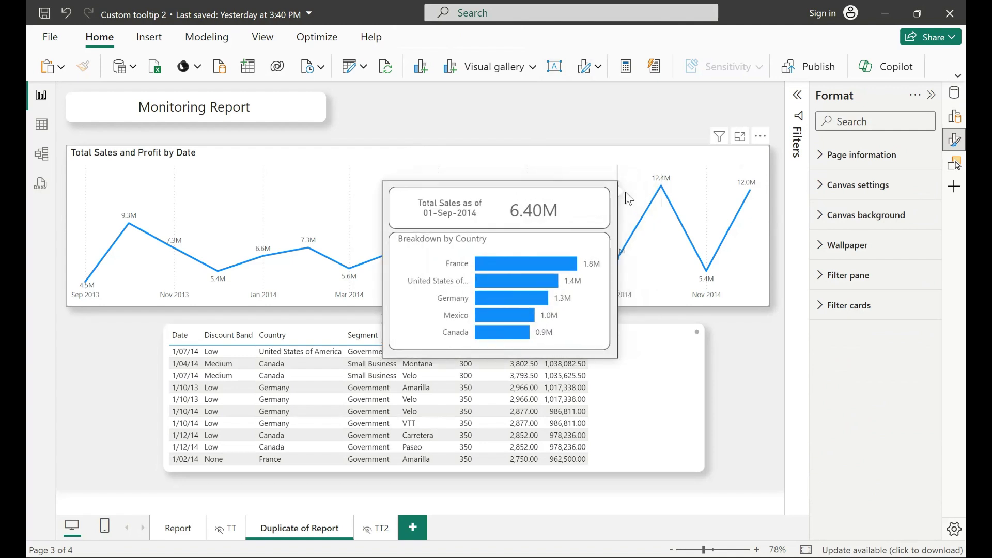